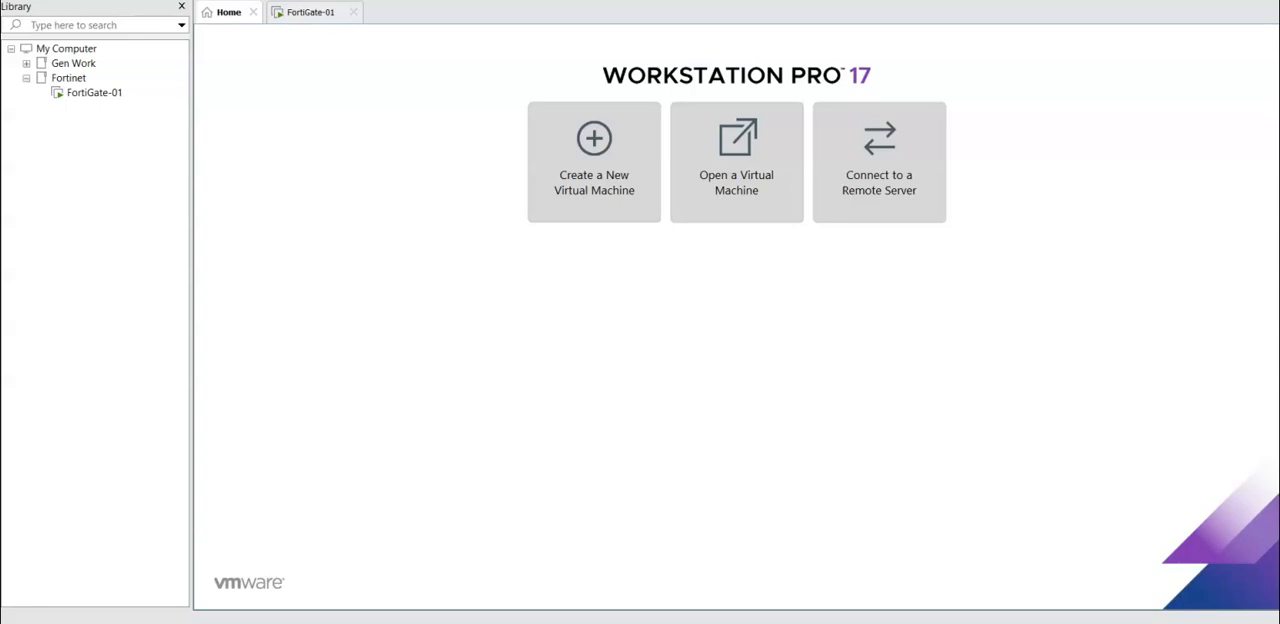
Step: Open the FortiManager-VM64 package from the FMG_VM64 folder for import and accept its license agreement
click(12, 0)
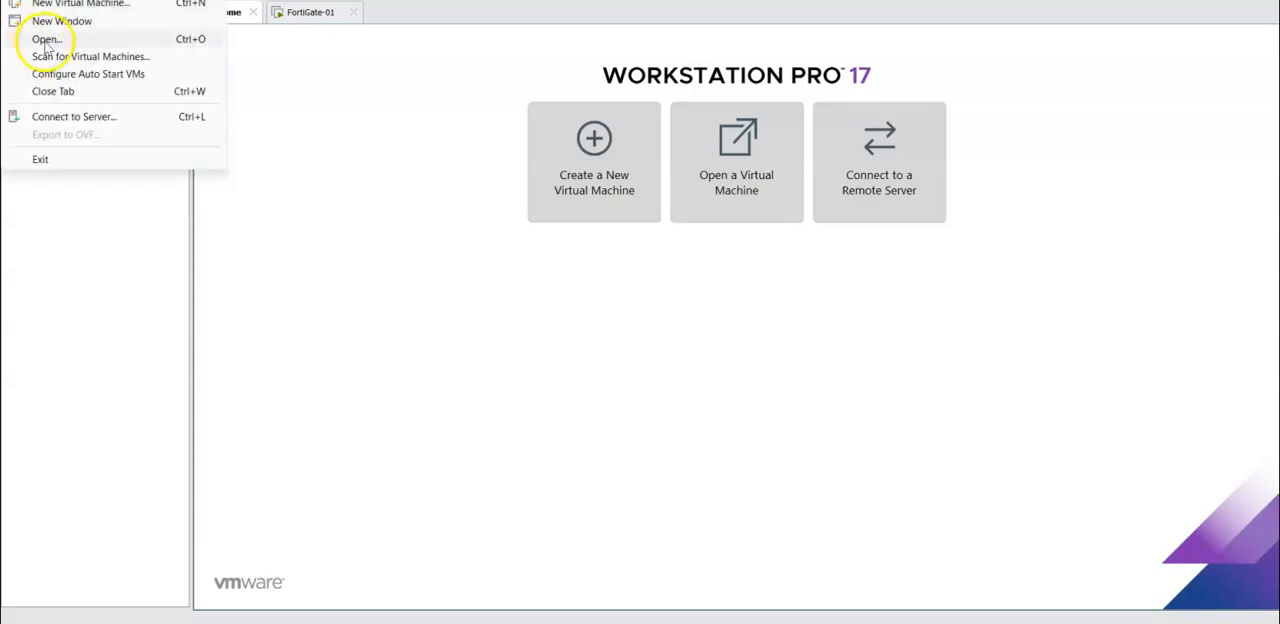
click(46, 39)
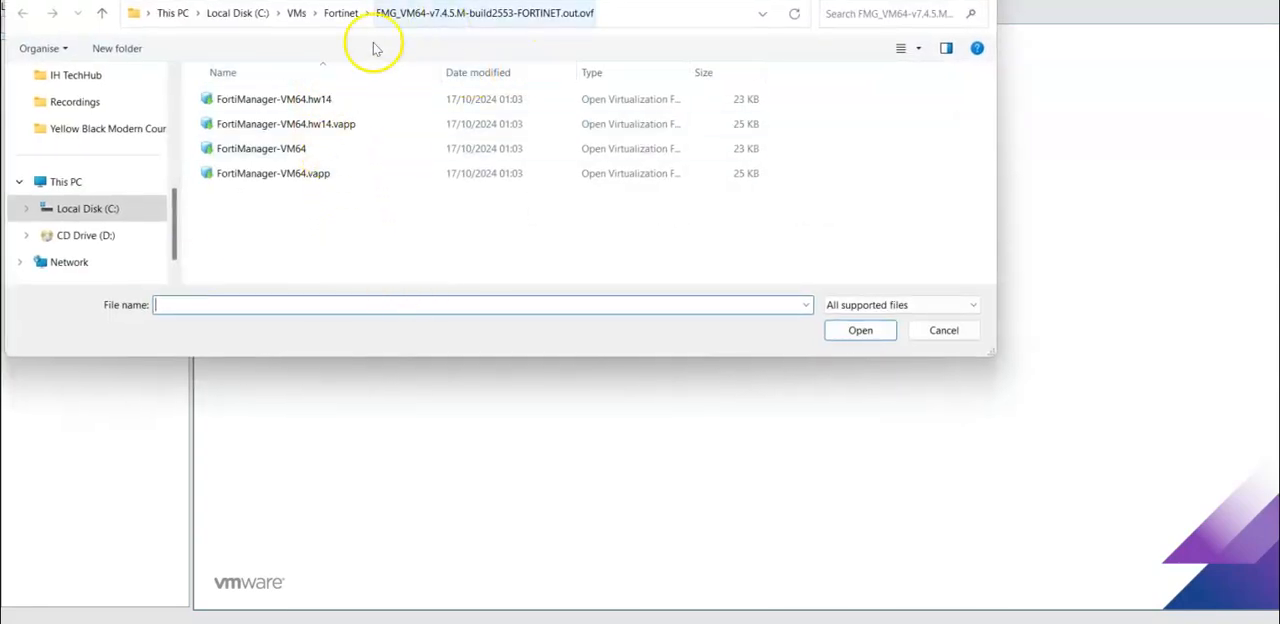
click(298, 152)
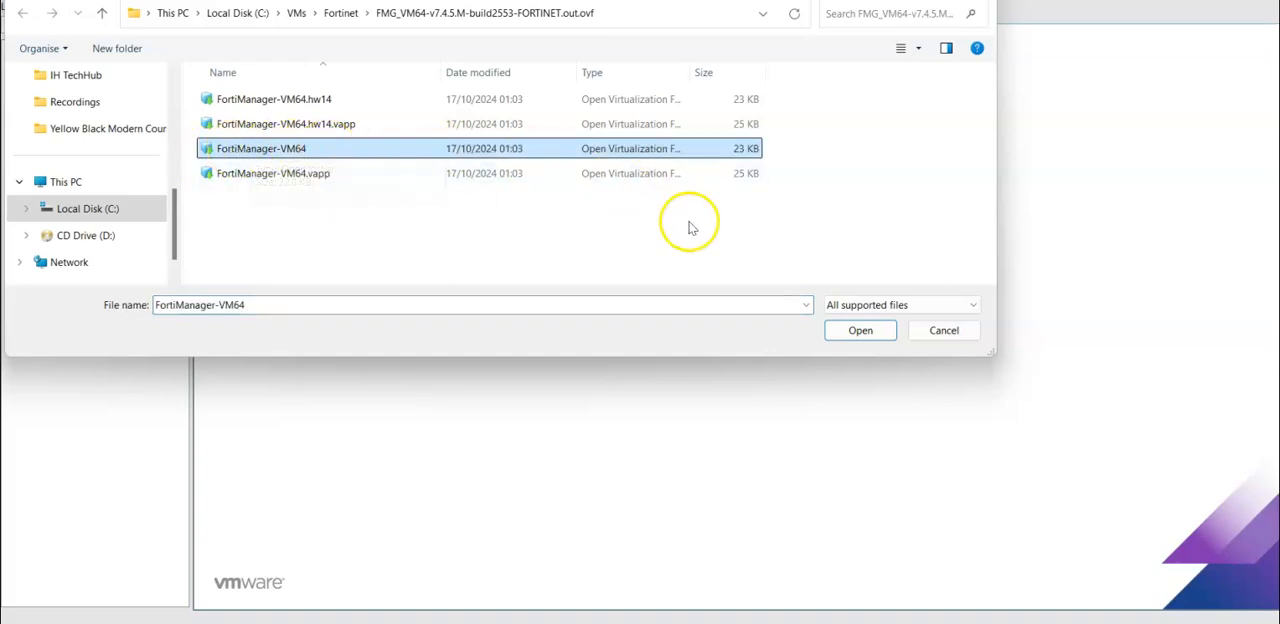
click(887, 334)
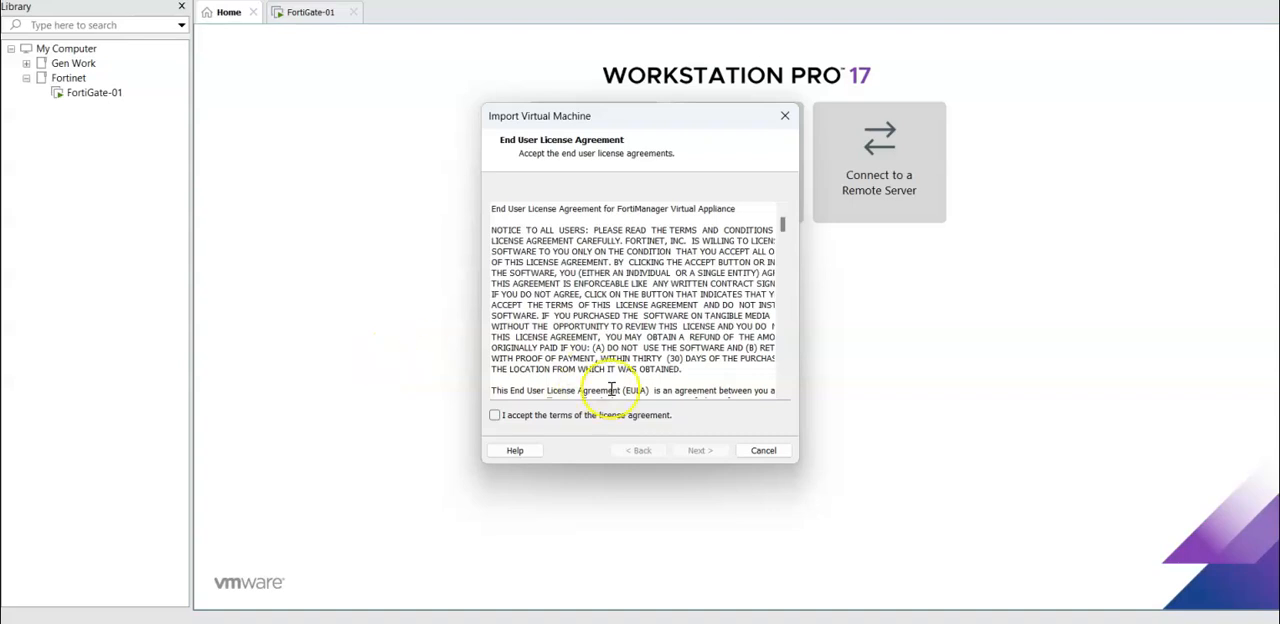
click(508, 414)
click(700, 450)
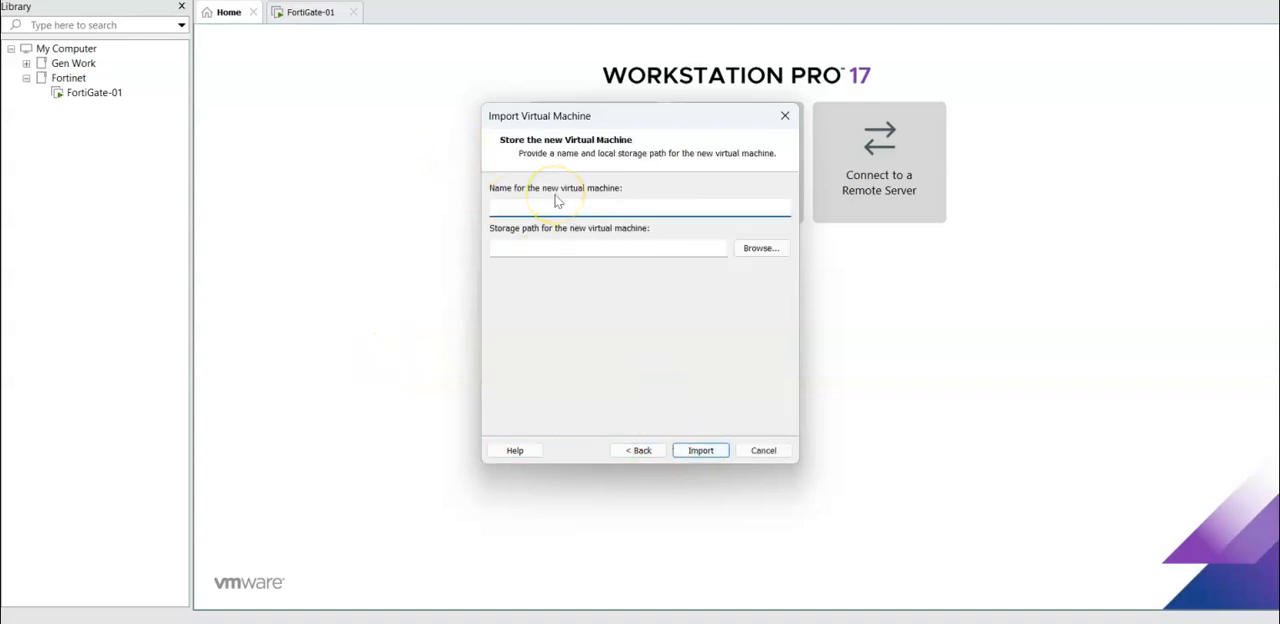
Step: Name the new virtual machine FortiManager, set its storage path to C:\VMs\Fortinet\FortiManager, and import it
text(FortiManager)
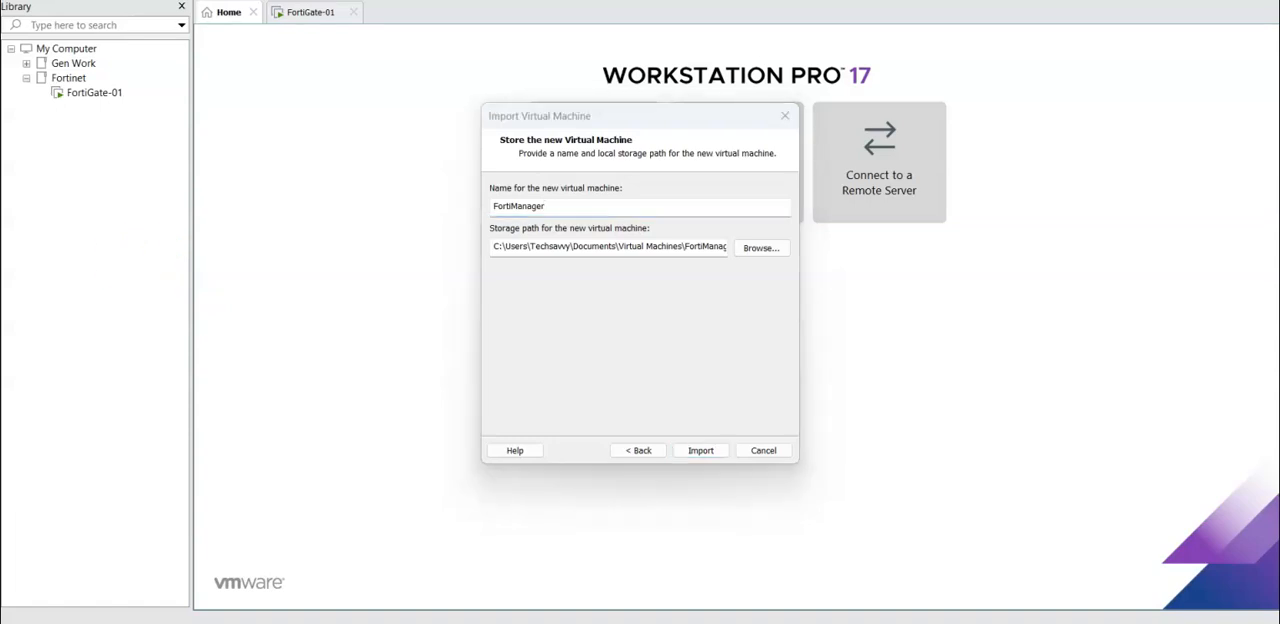
drag(496, 247, 792, 253)
text(C:\VMs\Fortinet\FortiManager)
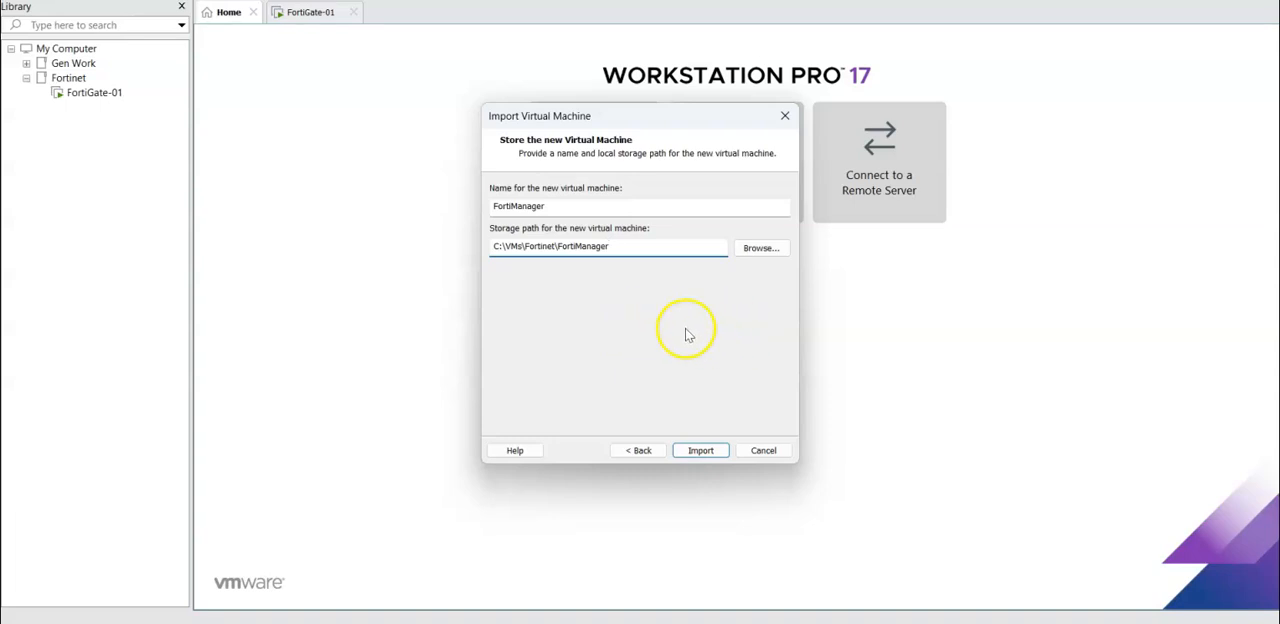
click(700, 450)
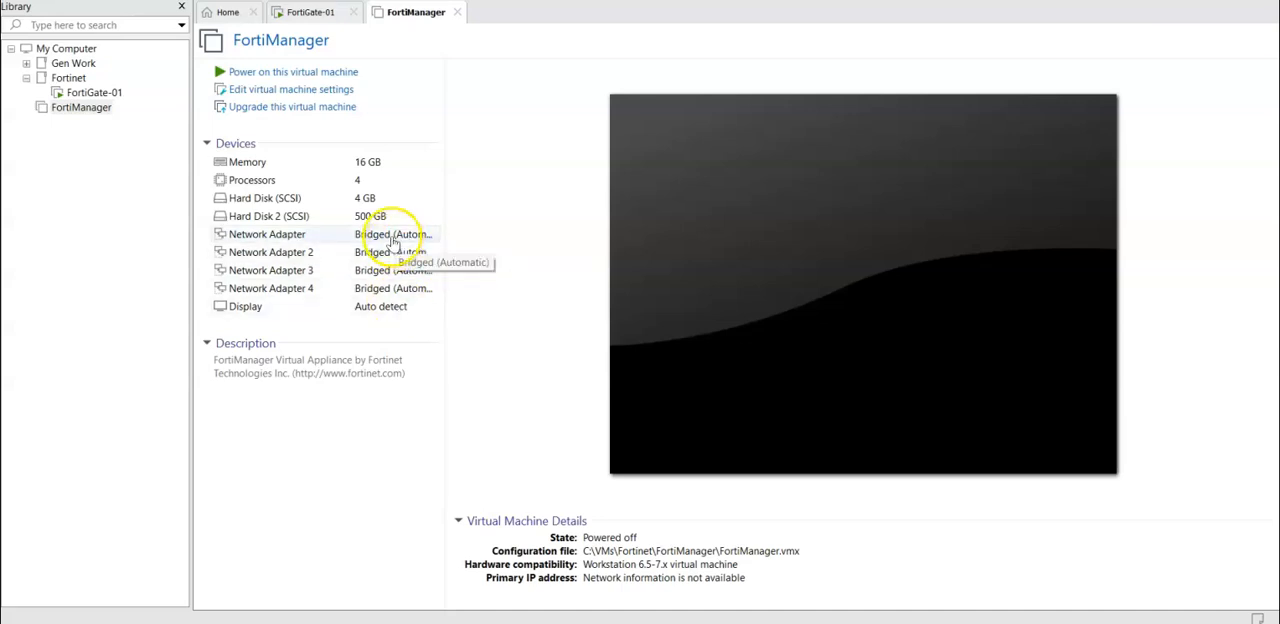
Step: Connect the FortiManager machine's first network adapter to the custom virtual network VMnet1
click(391, 156)
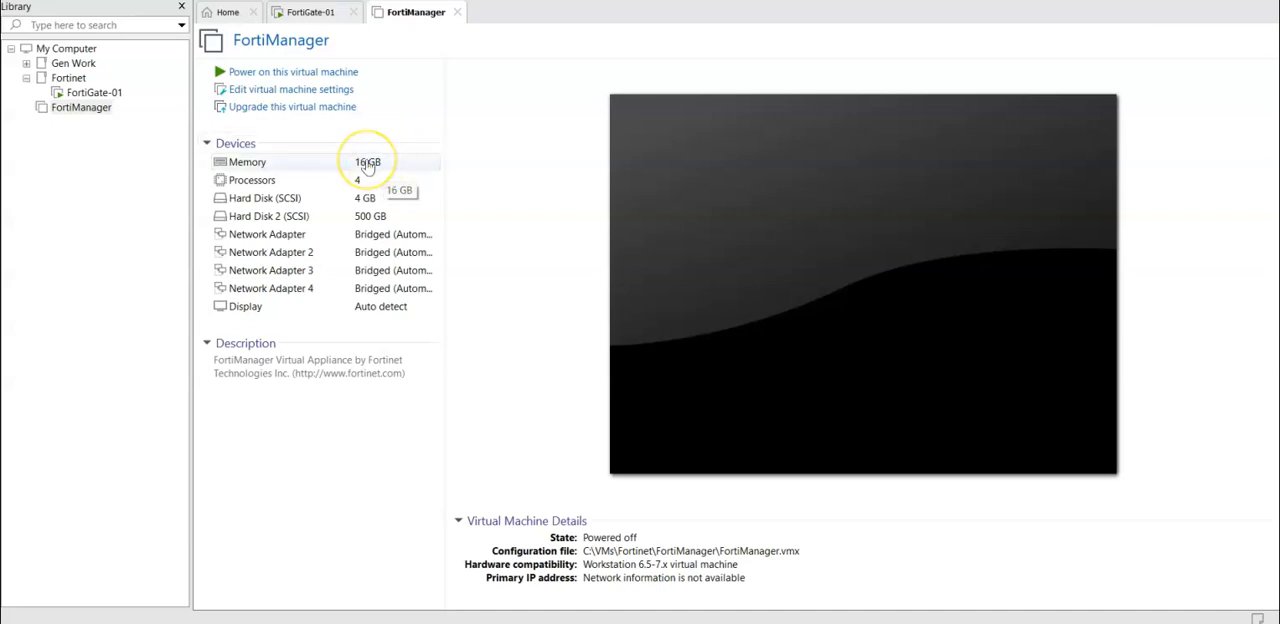
click(406, 234)
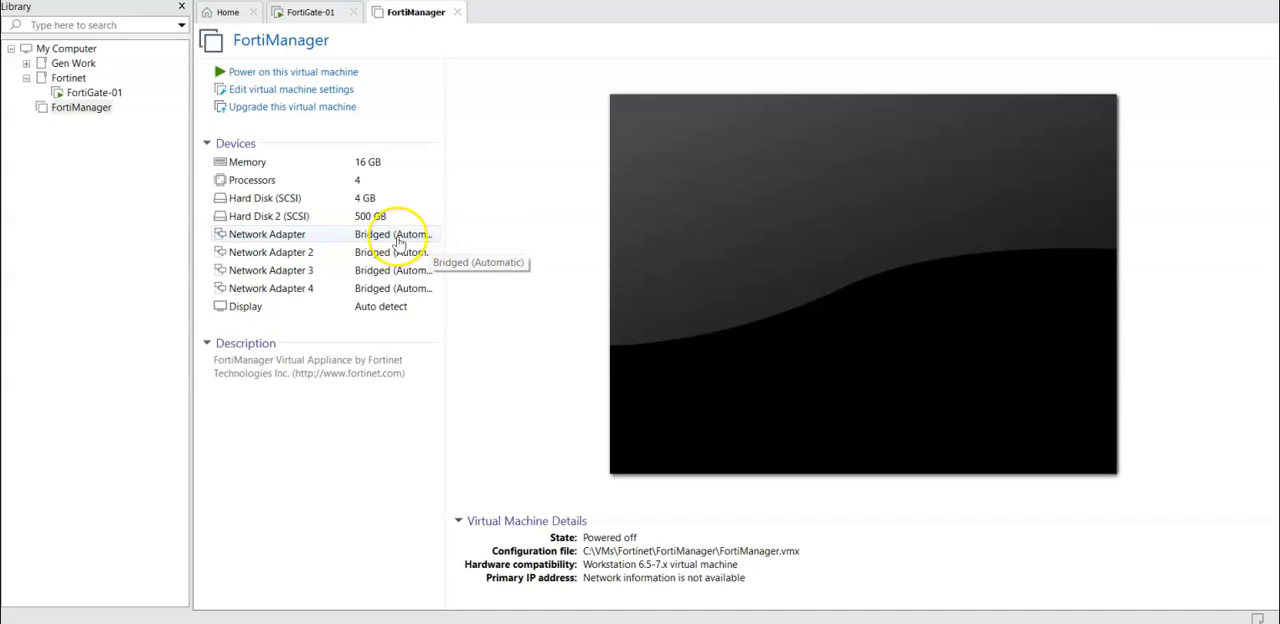
double_click(406, 234)
click(645, 188)
click(672, 207)
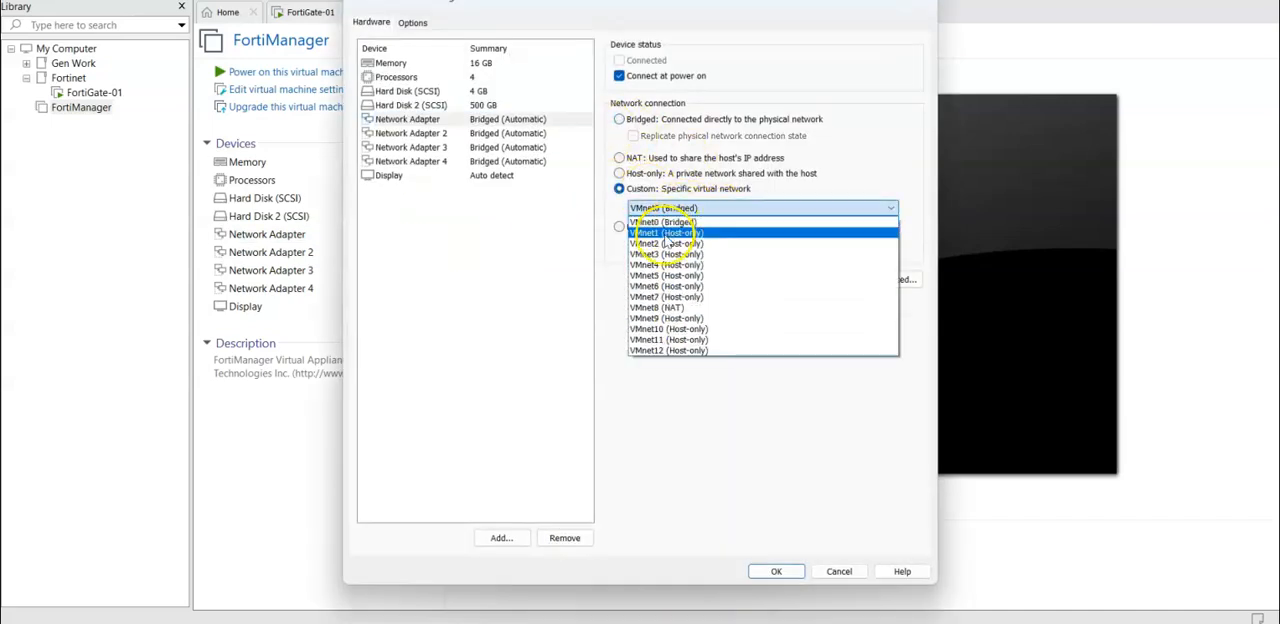
click(665, 222)
Step: Disable connecting at power on for Network Adapters 2, 3 and 4, and save the machine settings
click(498, 133)
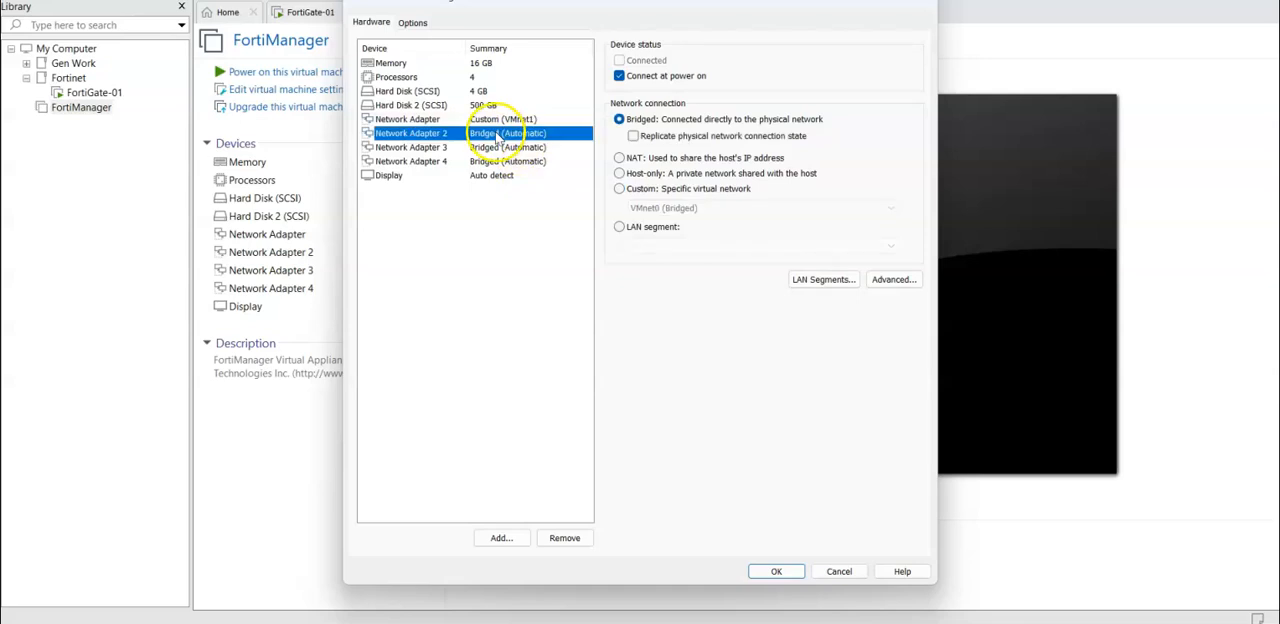
click(619, 75)
click(505, 147)
click(619, 75)
click(530, 161)
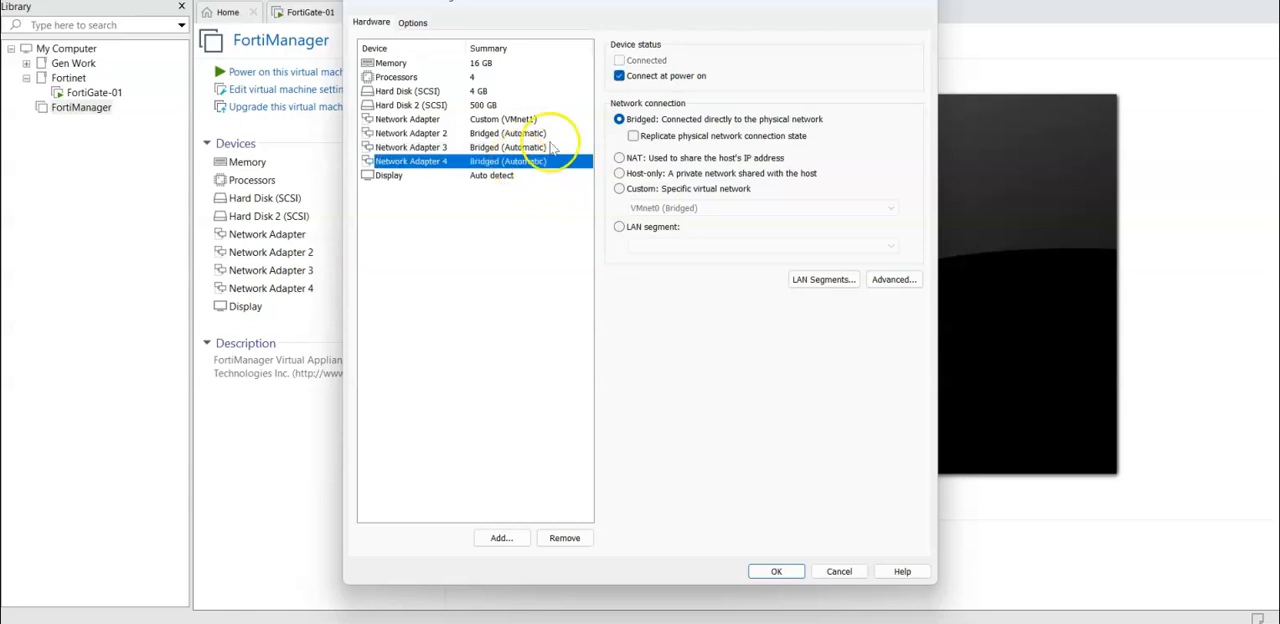
click(619, 75)
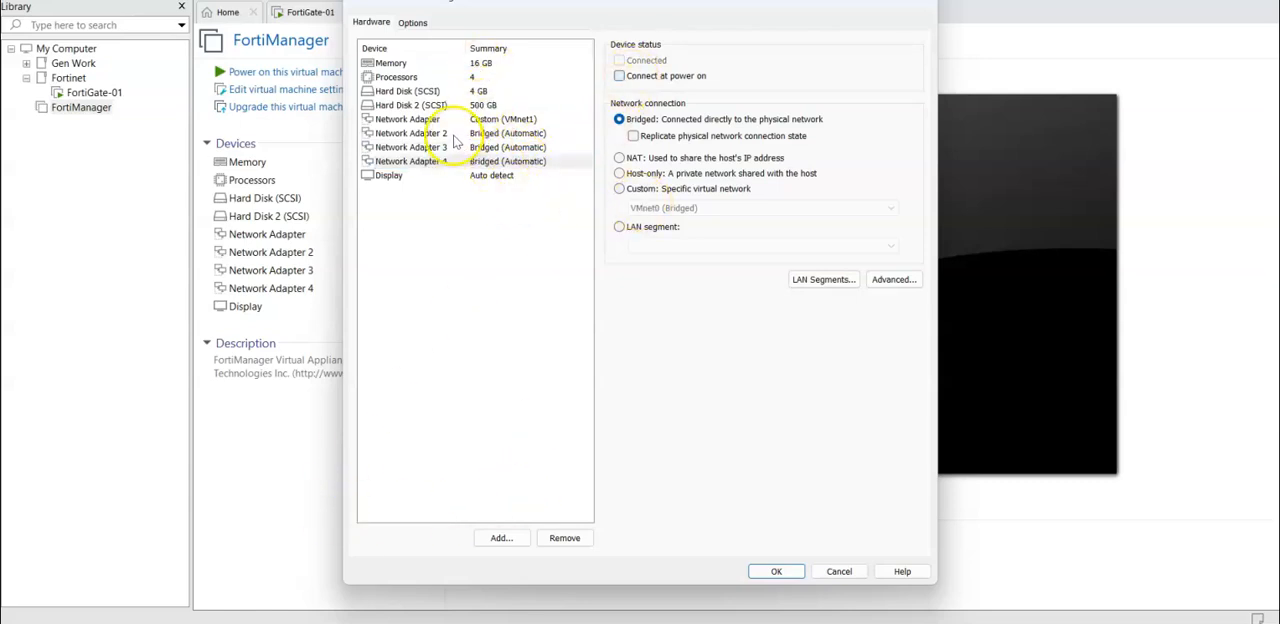
click(775, 575)
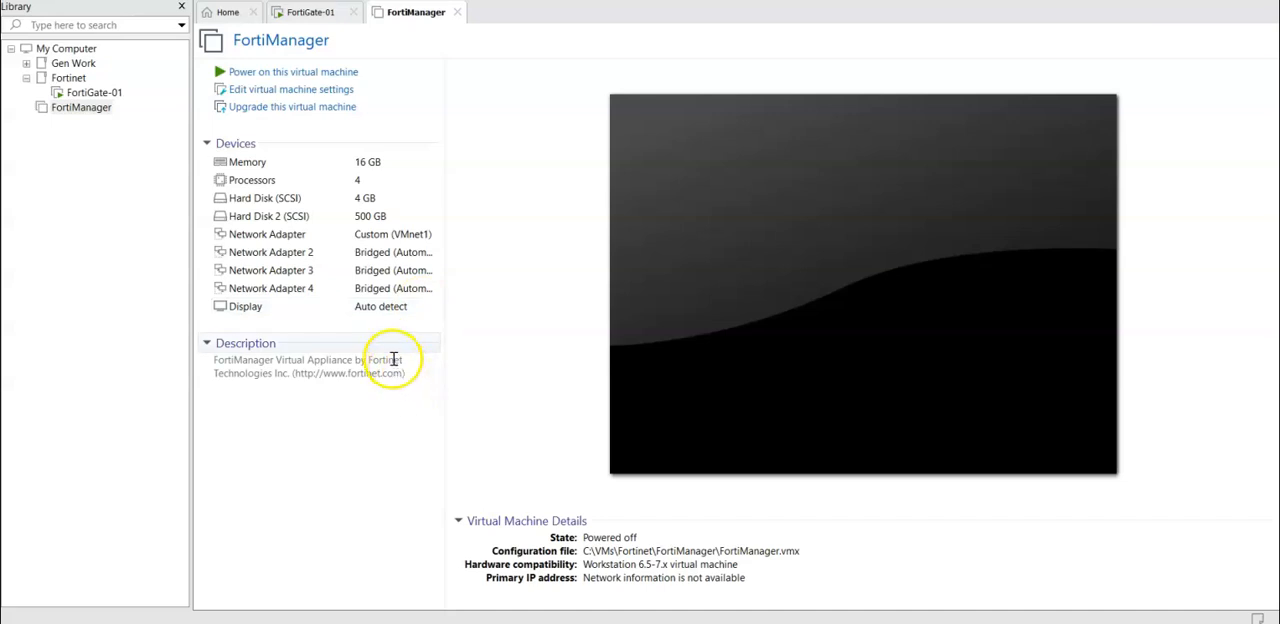
Step: Move the FortiManager virtual machine into the Fortinet folder of the library and power it on
drag(84, 112, 80, 88)
click(88, 93)
click(318, 70)
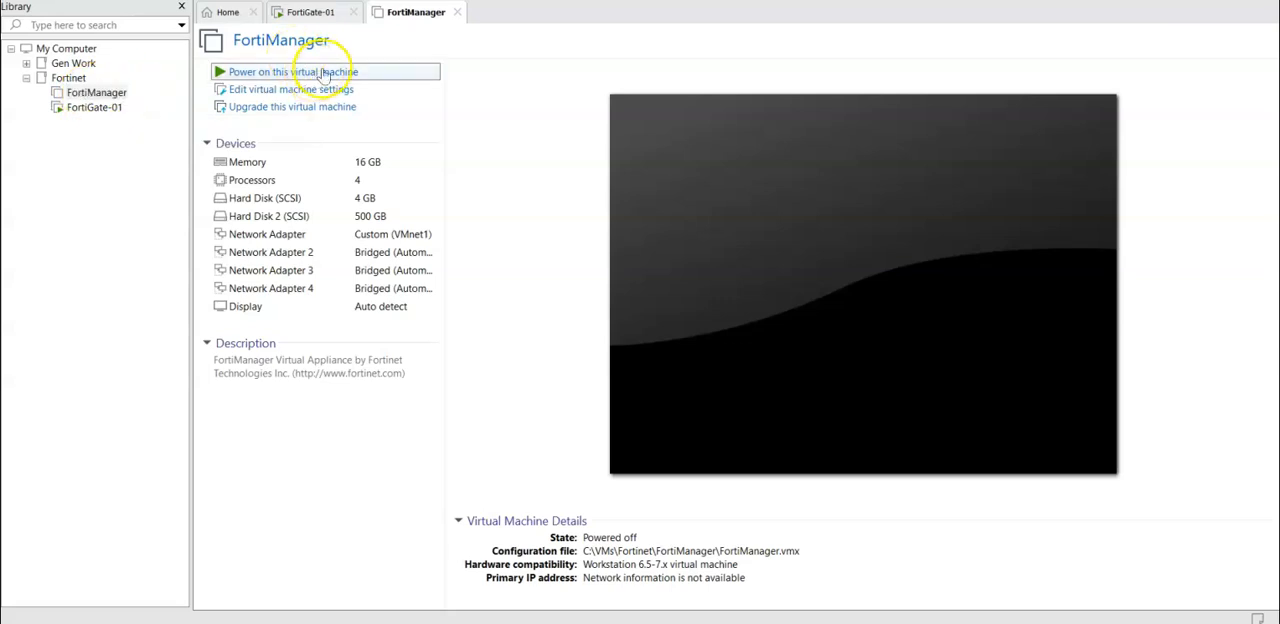
click(762, 198)
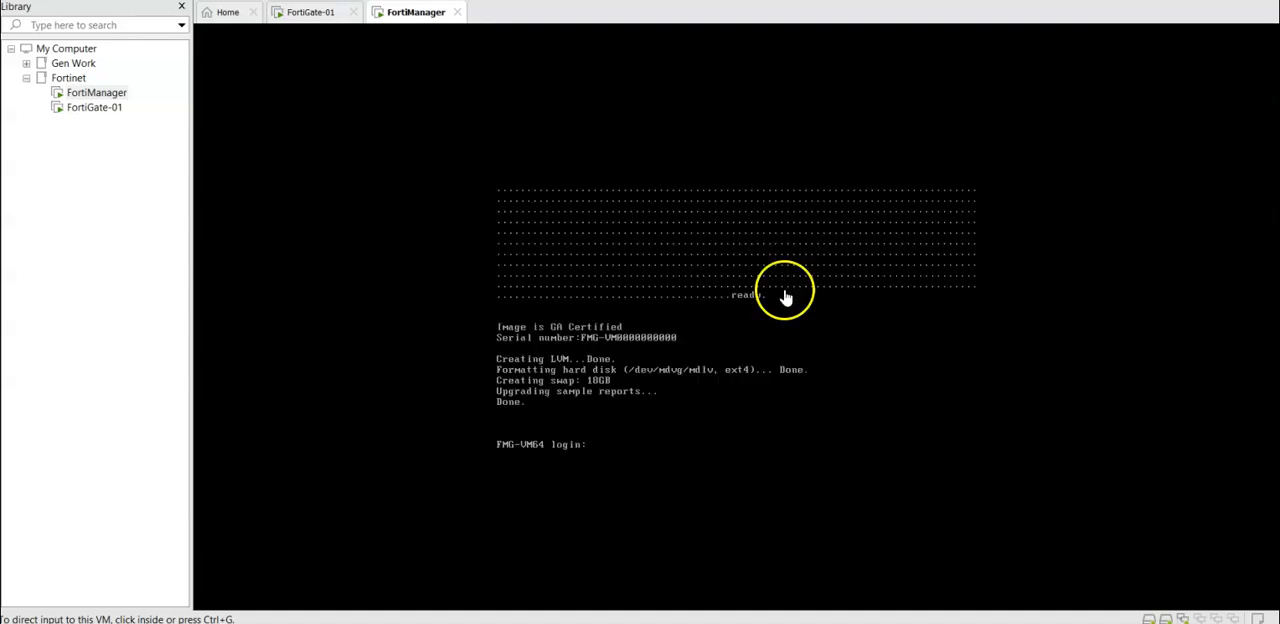
Step: Log in to the FortiManager console as admin with a blank password, and enter and confirm the new account password
click(659, 434)
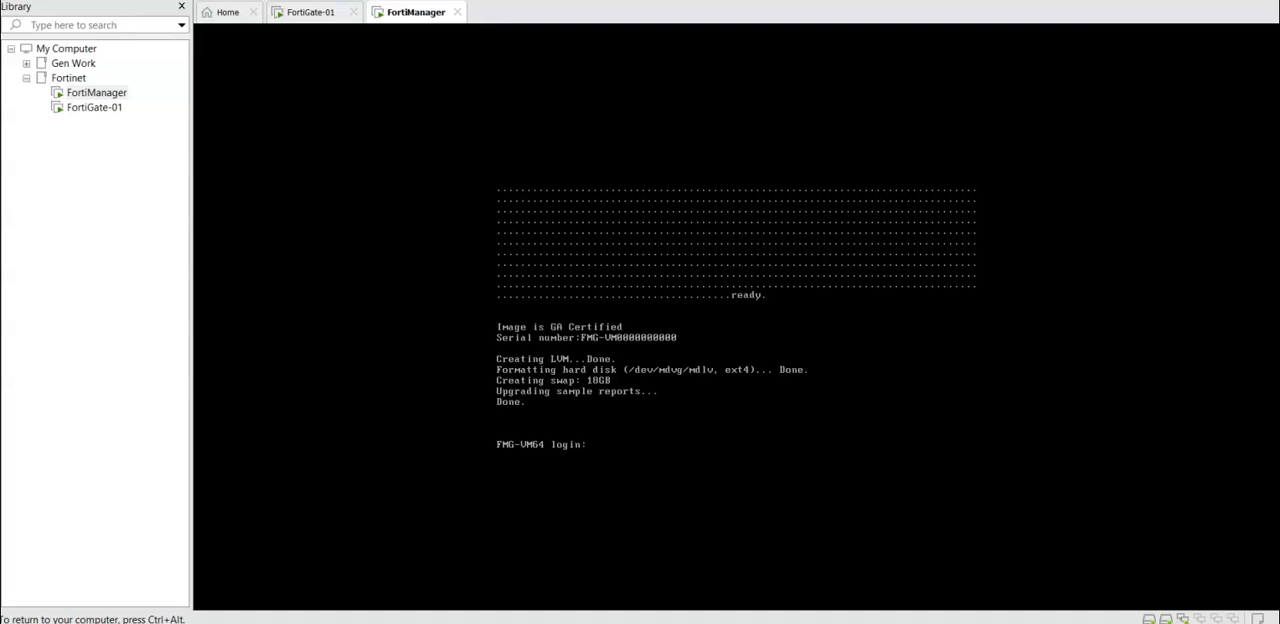
text(admin)
key(Return)
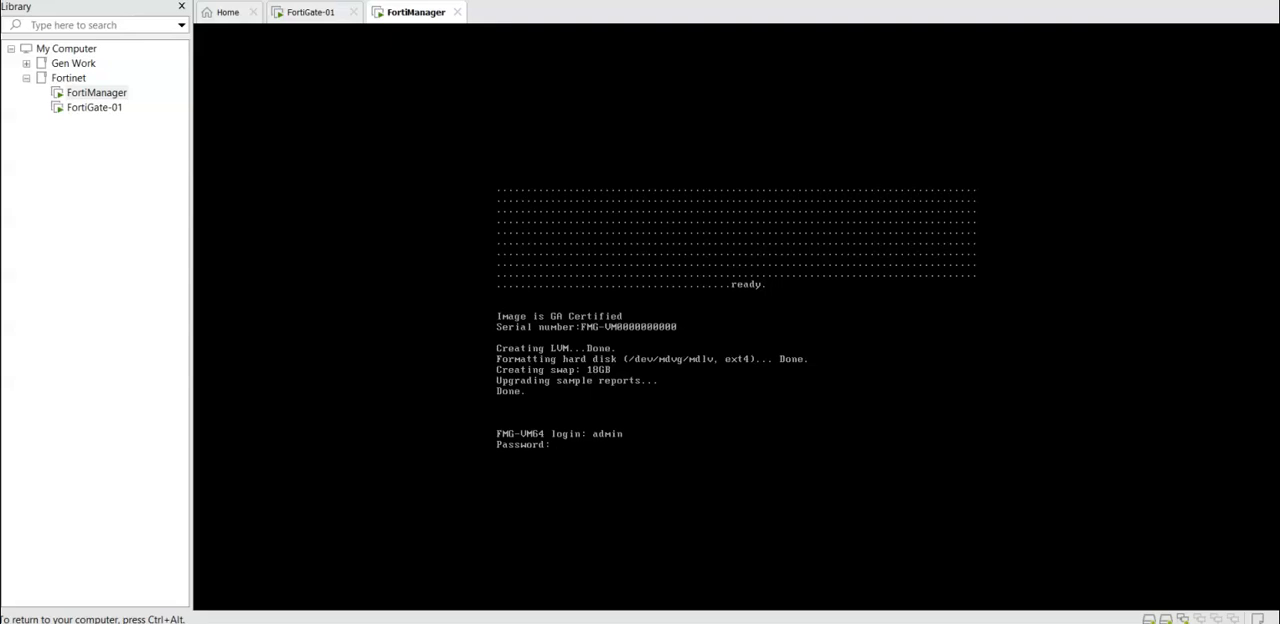
key(Return)
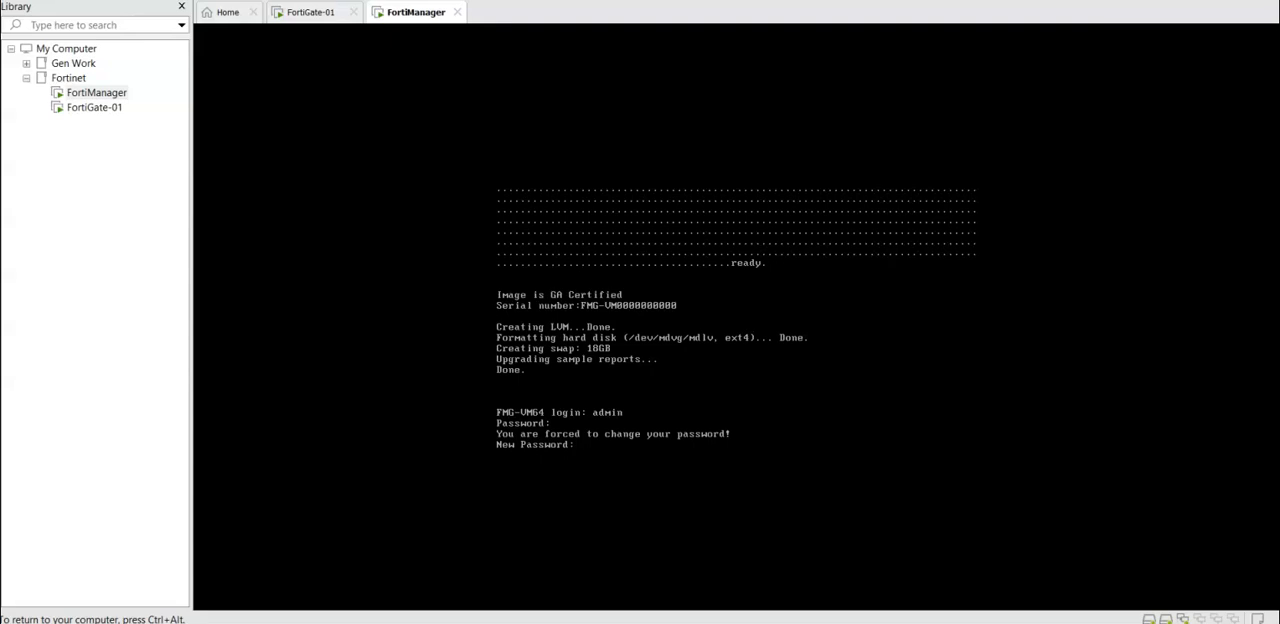
text(*********)
key(Return)
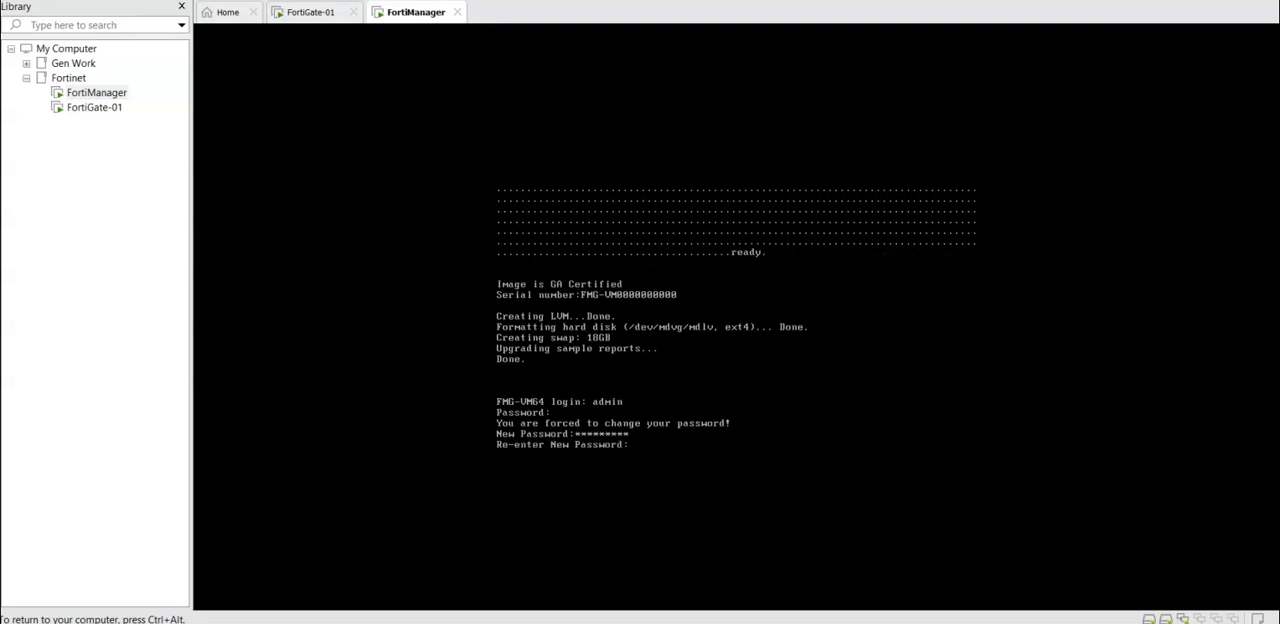
text(*********)
key(Return)
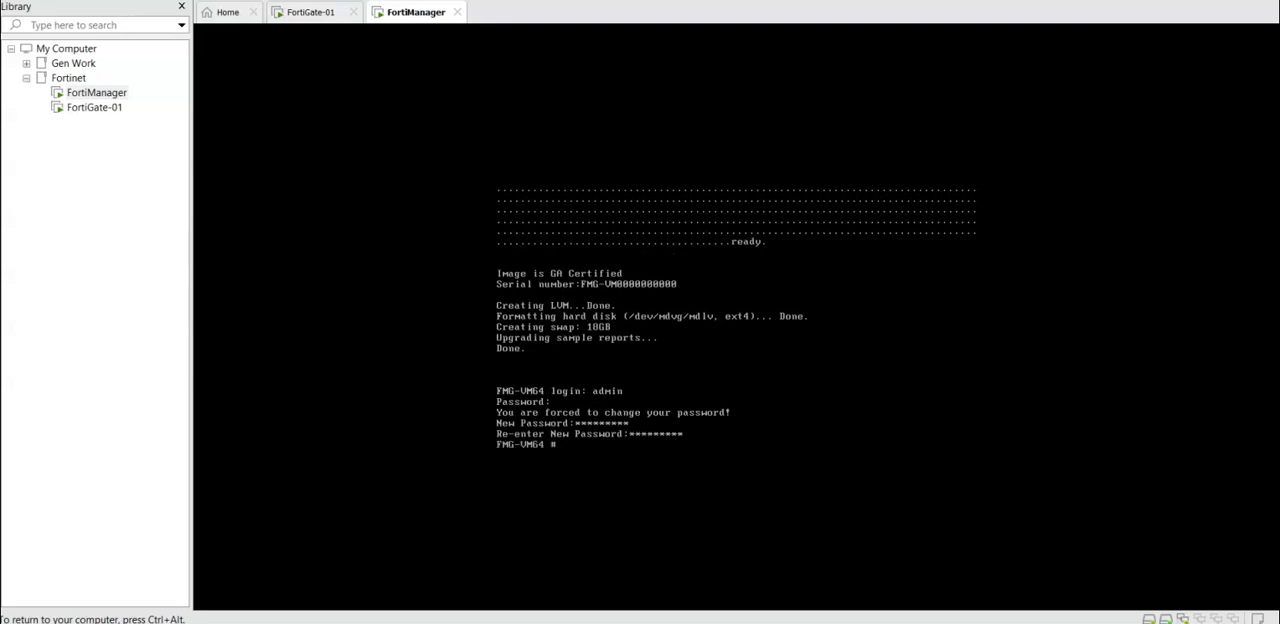
key(ctrl+alt)
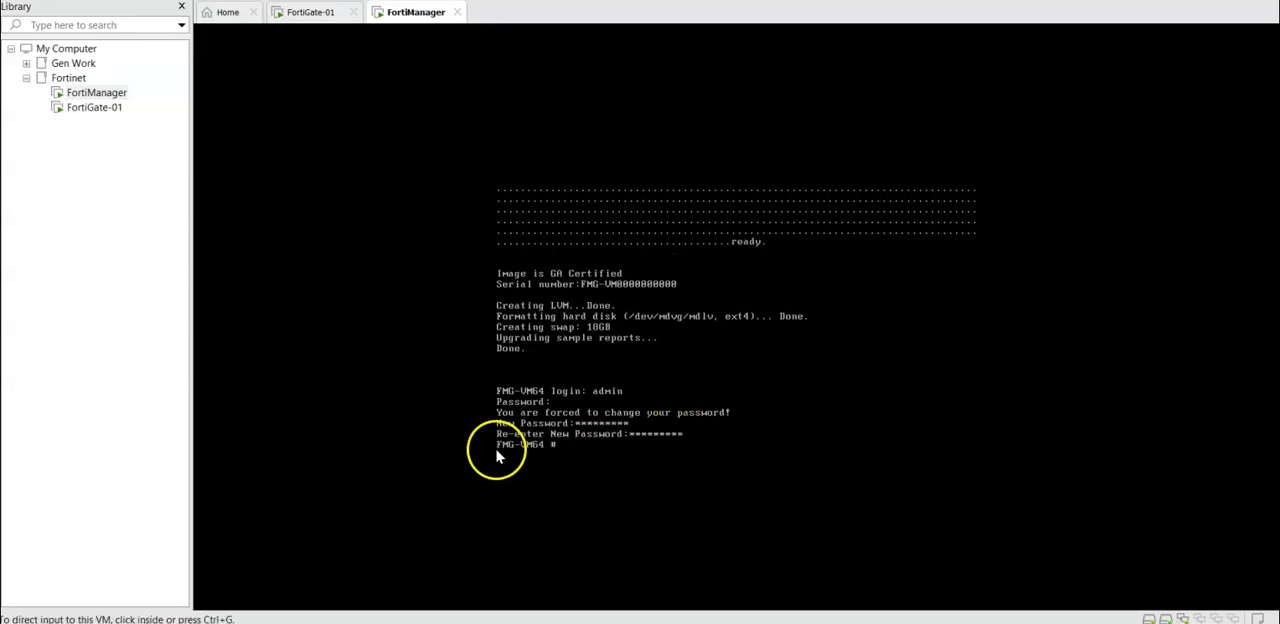
Step: Set the system hostname to FortiManager in the global configuration and save it
click(615, 447)
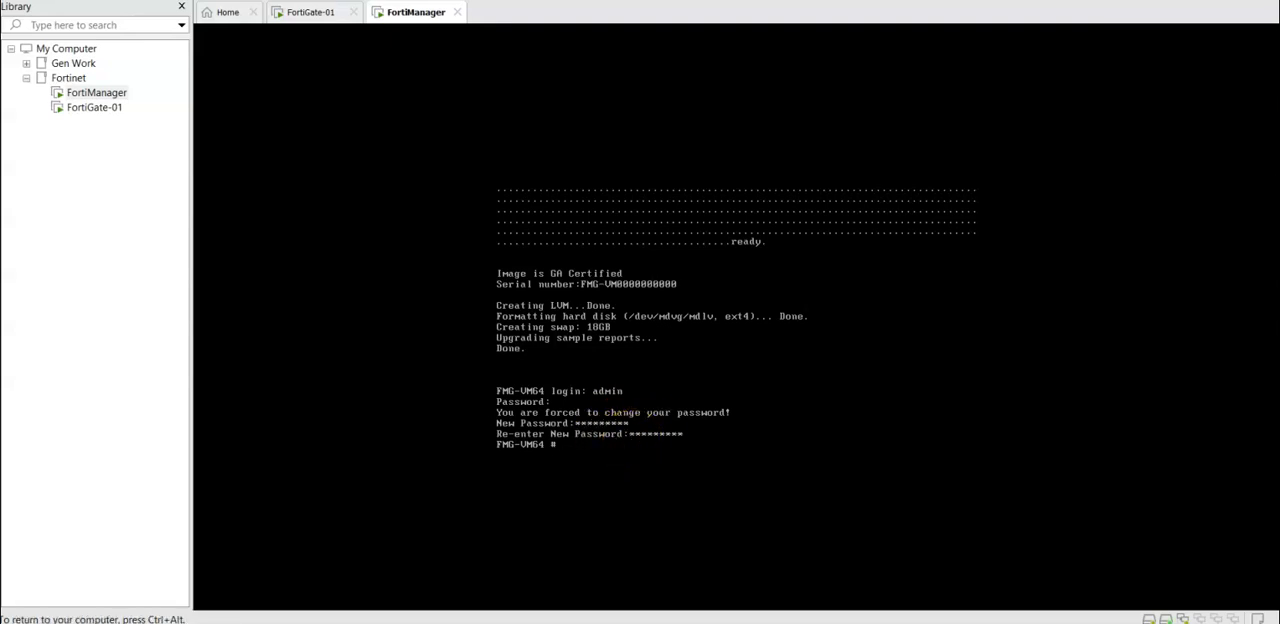
text(config system global)
key(Return)
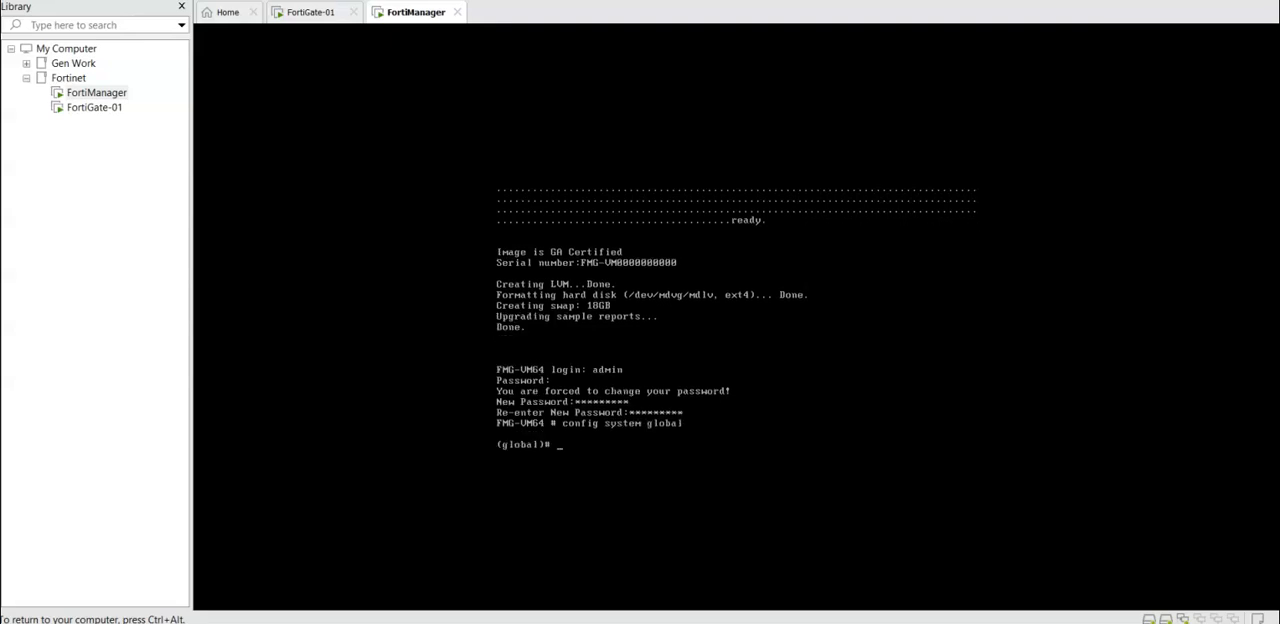
text(set hostname FortiManager)
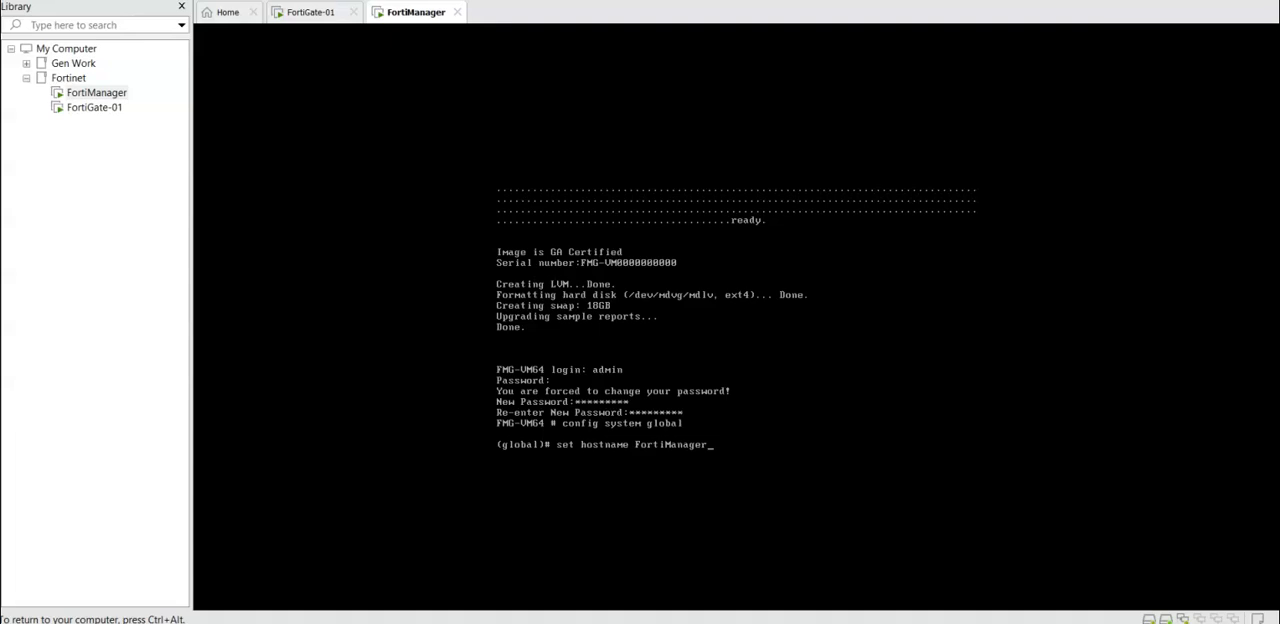
key(Return)
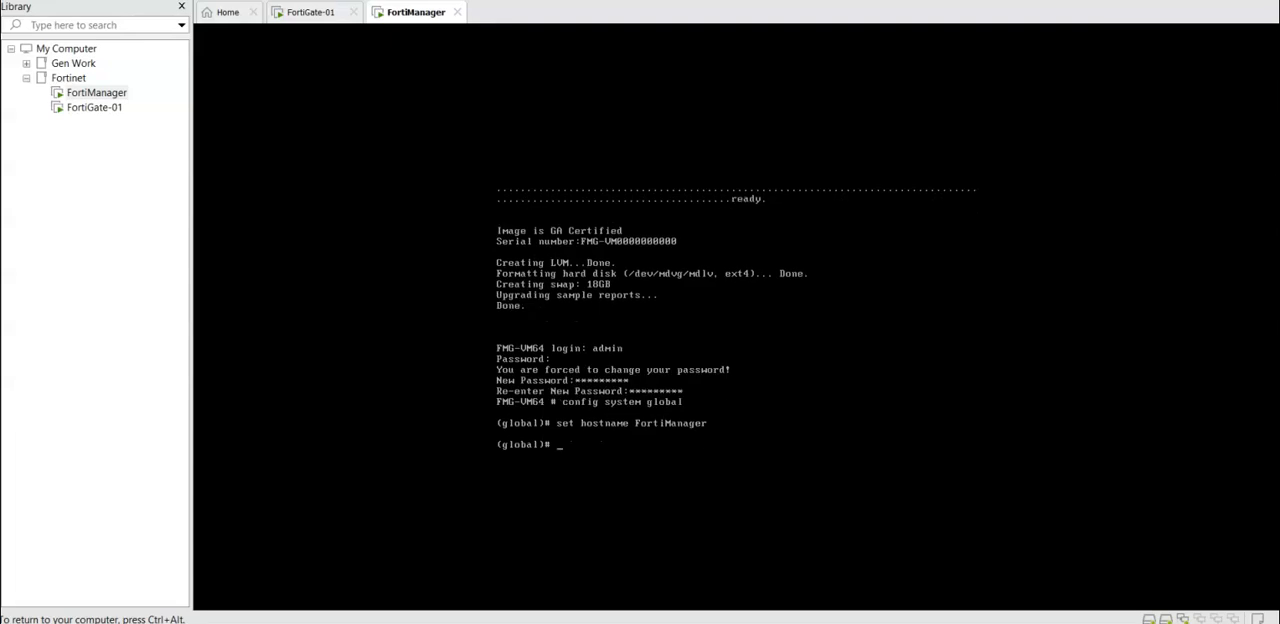
text(end)
key(Return)
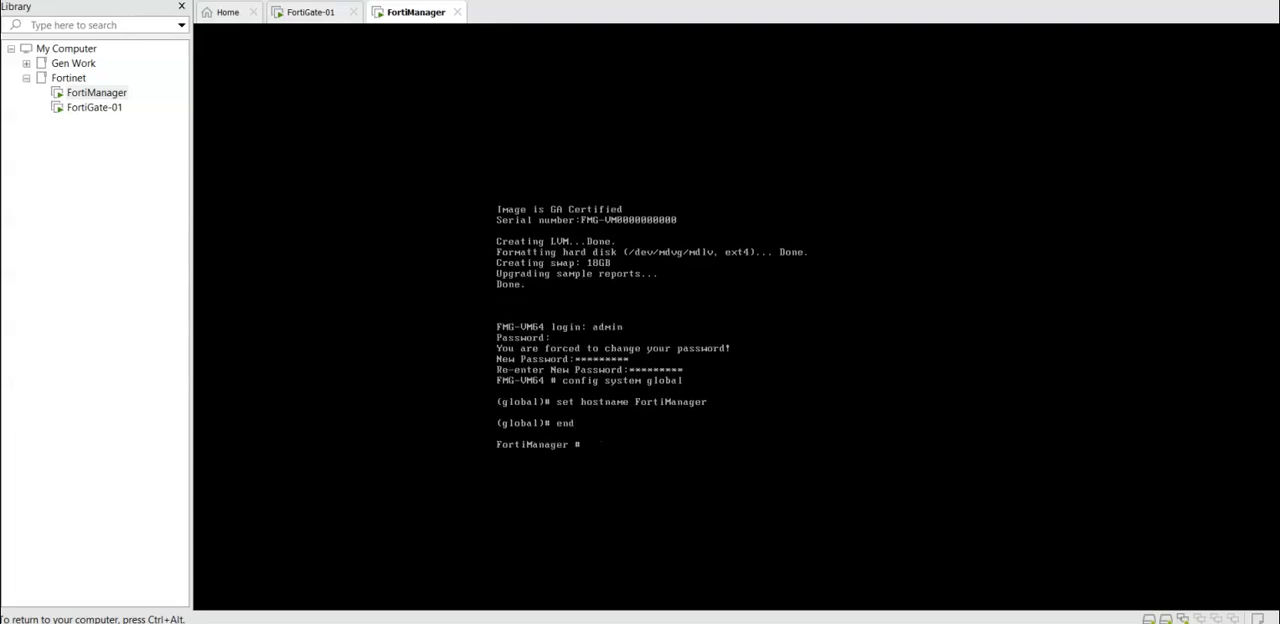
Step: Clear the console with blank lines and display the configuration of all system interfaces
key(Return)
key(Return)
key(Return)
key(Return)
key(Return)
key(Return)
key(Return)
key(Return)
key(Return)
key(Return)
key(Return)
key(Return)
key(Return)
key(Return)
key(Return)
key(Return)
key(Return)
key(Return)
key(Return)
key(Return)
key(ctrl+alt)
click(620, 403)
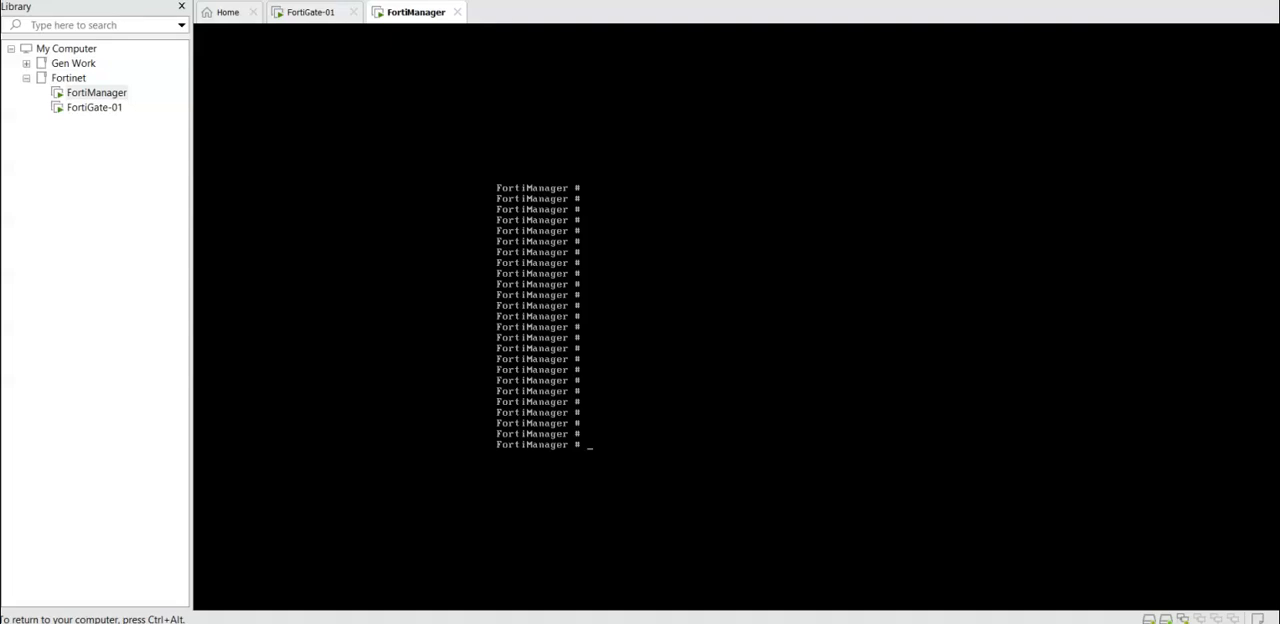
text(show system interfaec)
key(BackSpace)
key(BackSpace)
text(ce)
key(Return)
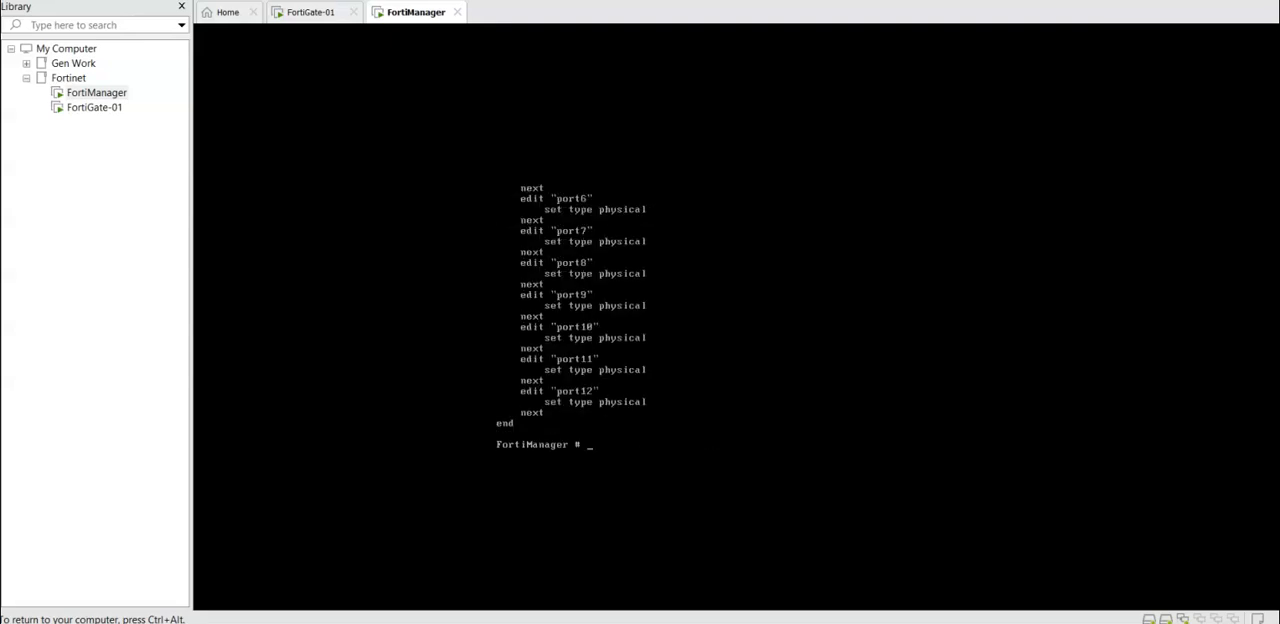
Step: Display the system interface configuration of port1 only
key(Up)
text(port)
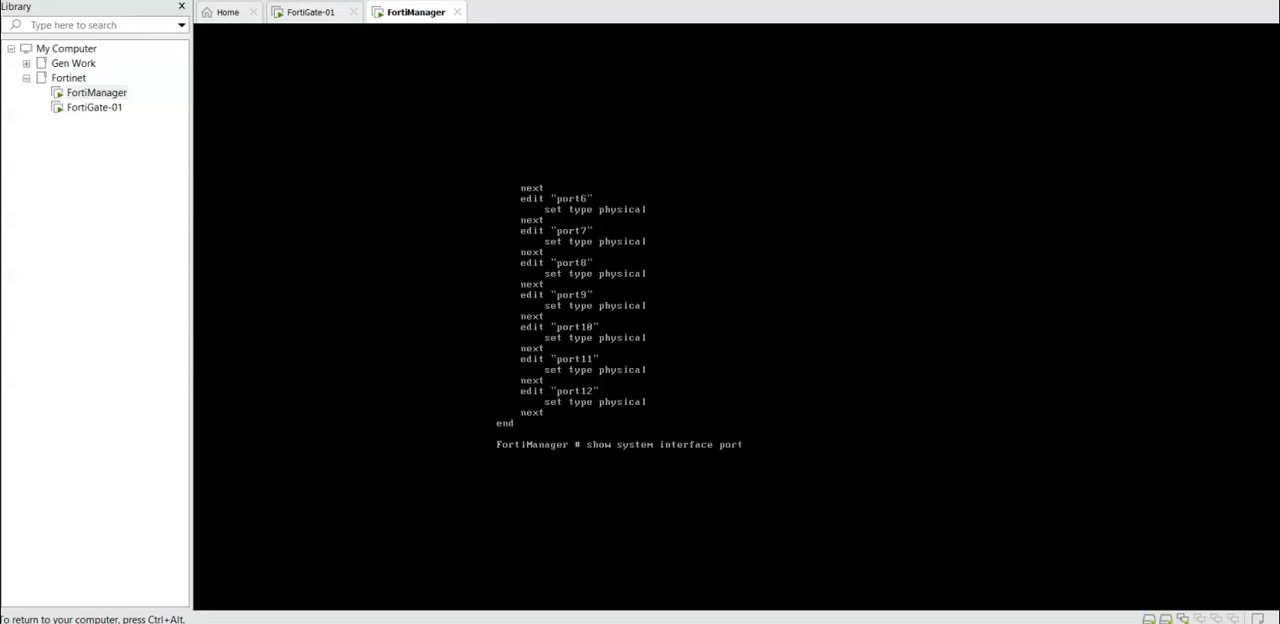
key(Return)
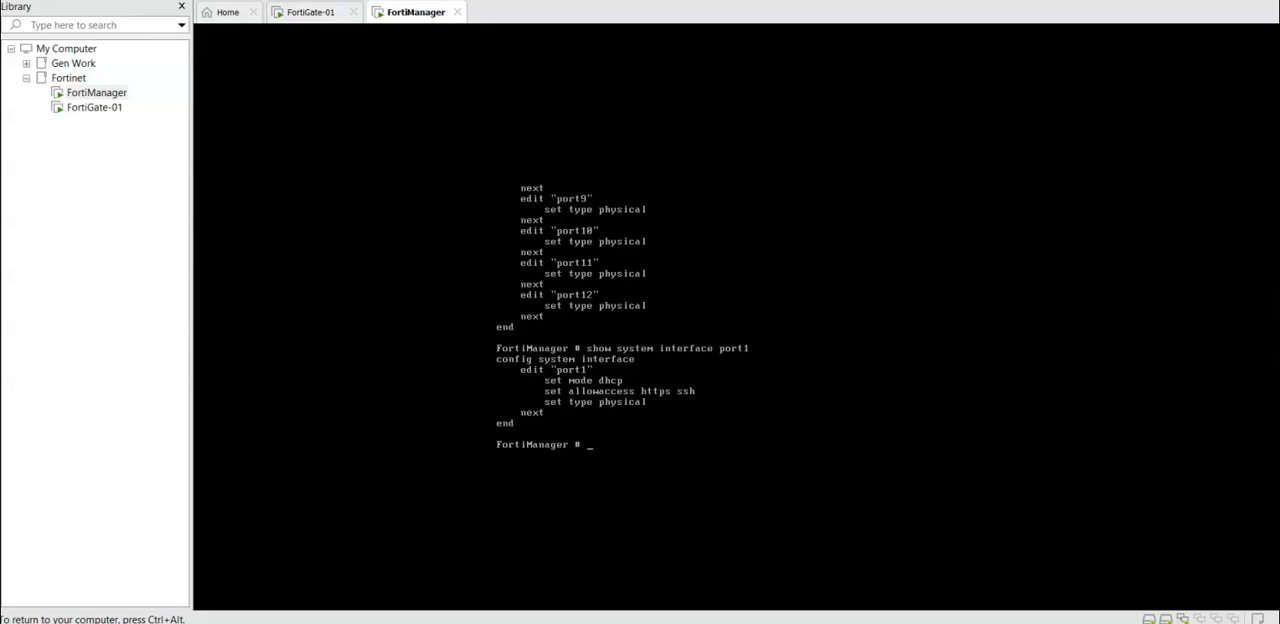
Step: Enter the system interface configuration and open port1 for editing
text(confi)
text(g system interface)
key(Return)
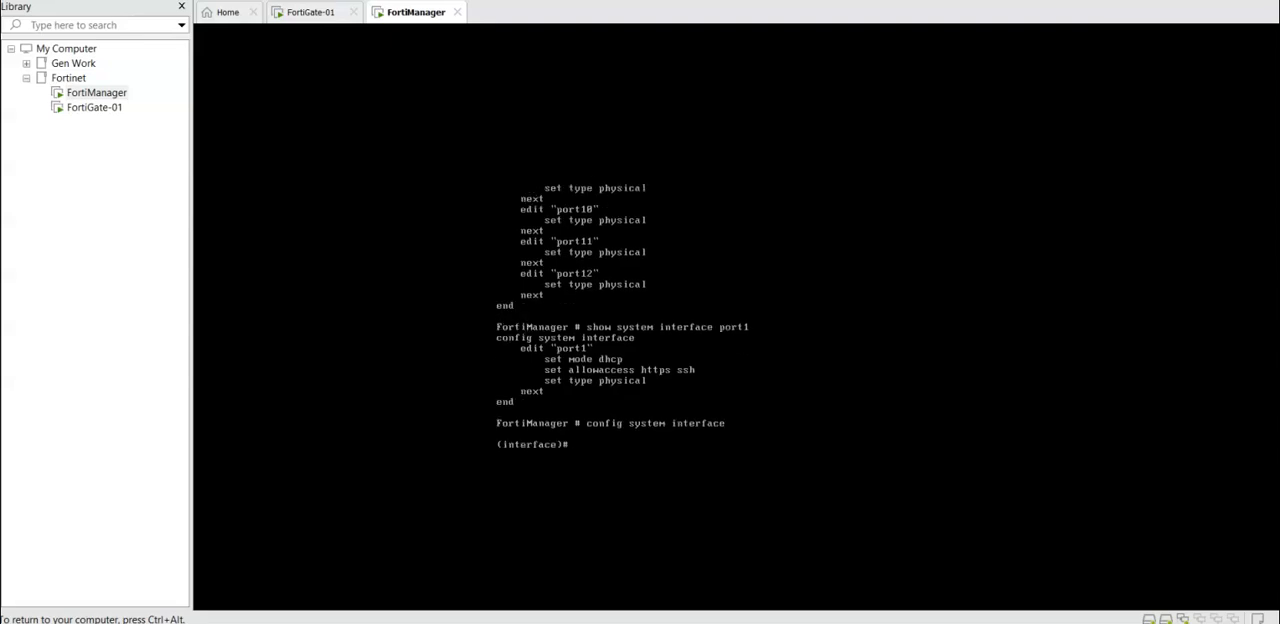
text(edit port1)
key(Return)
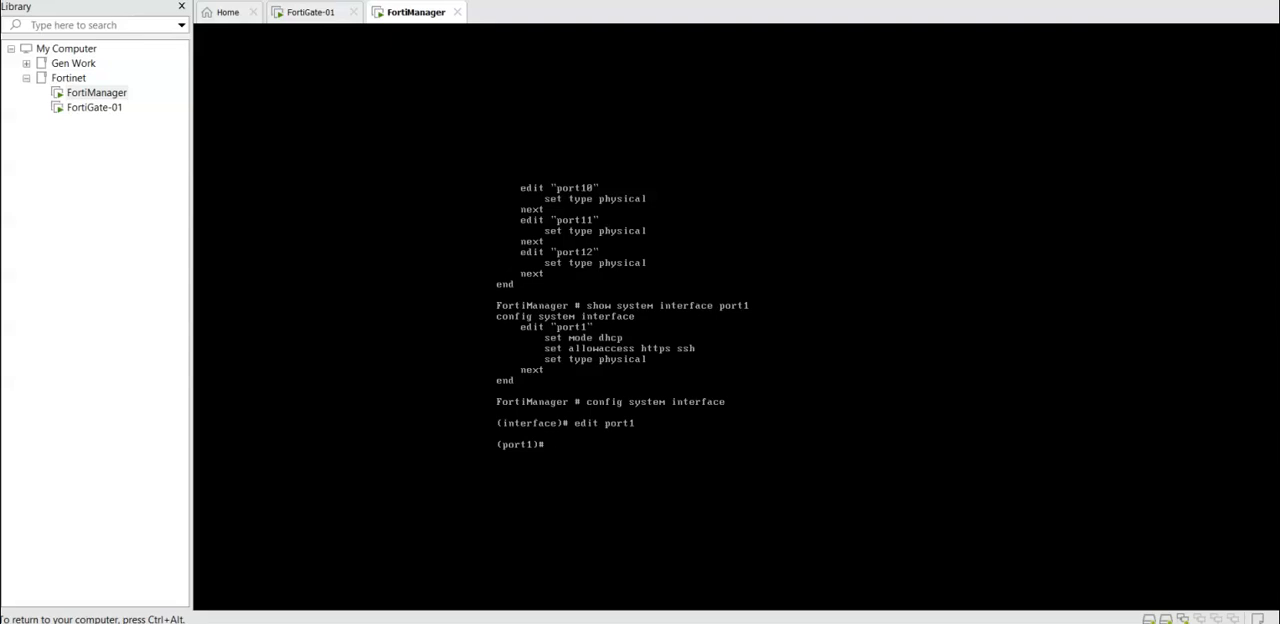
Step: Try to assign the IP address 10.1.1.100/24 to port1
text(set ip)
key(ctrl+alt)
click(131, 588)
click(620, 443)
text(10.1.1.100/24)
key(Return)
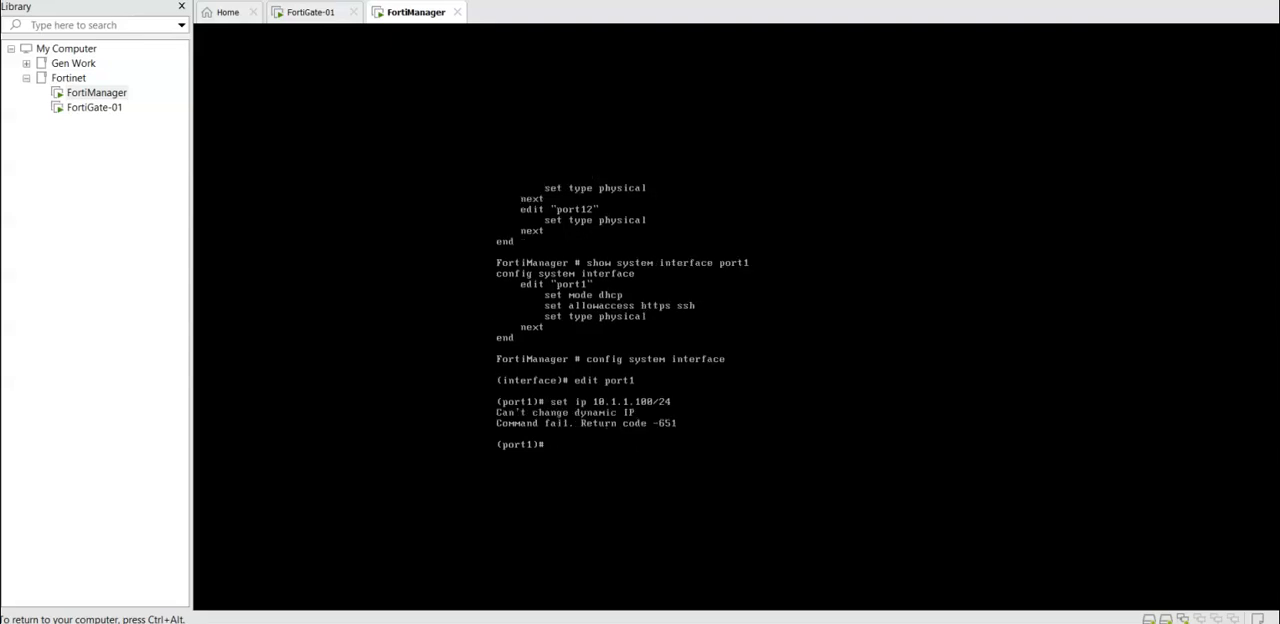
Step: Set the addressing mode of port1 to static
key(Up)
key(BackSpace)
key(BackSpace)
key(BackSpace)
key(BackSpace)
key(BackSpace)
key(BackSpace)
key(BackSpace)
key(BackSpace)
key(BackSpace)
key(BackSpace)
key(BackSpace)
key(BackSpace)
key(BackSpace)
key(BackSpace)
key(BackSpace)
key(BackSpace)
key(BackSpace)
key(BackSpace)
key(BackSpace)
key(BackSpace)
text(set mode static)
key(Return)
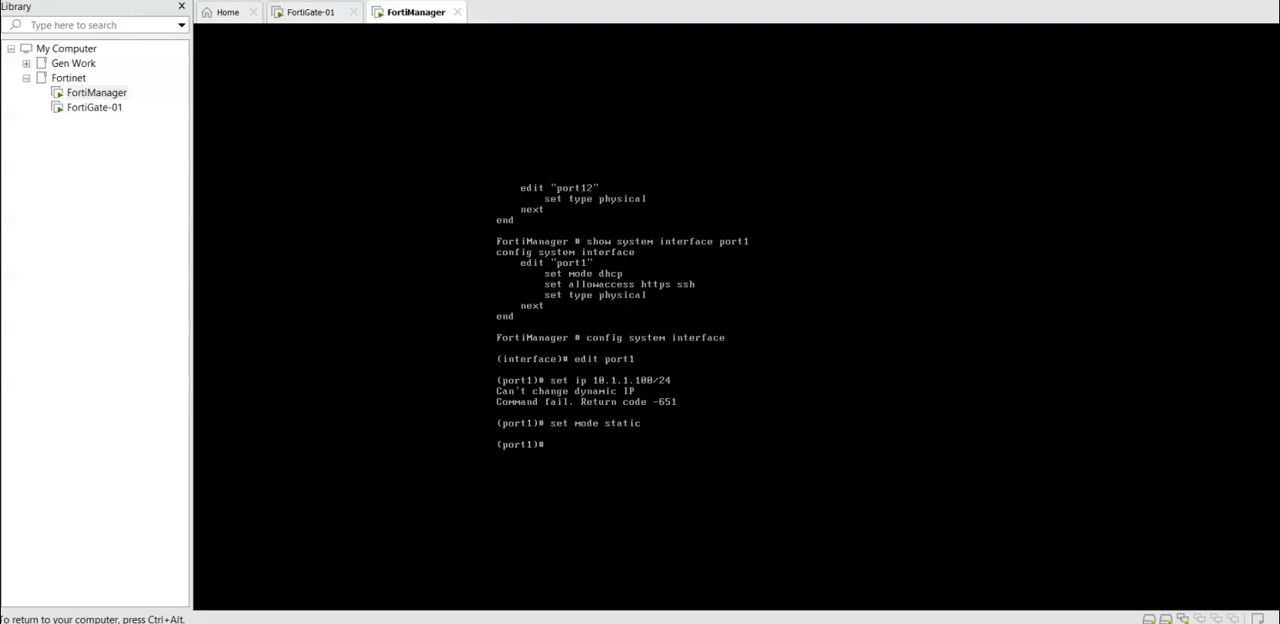
Step: Assign the IP address 10.1.1.100/24 to port1
key(Up)
key(Up)
key(Return)
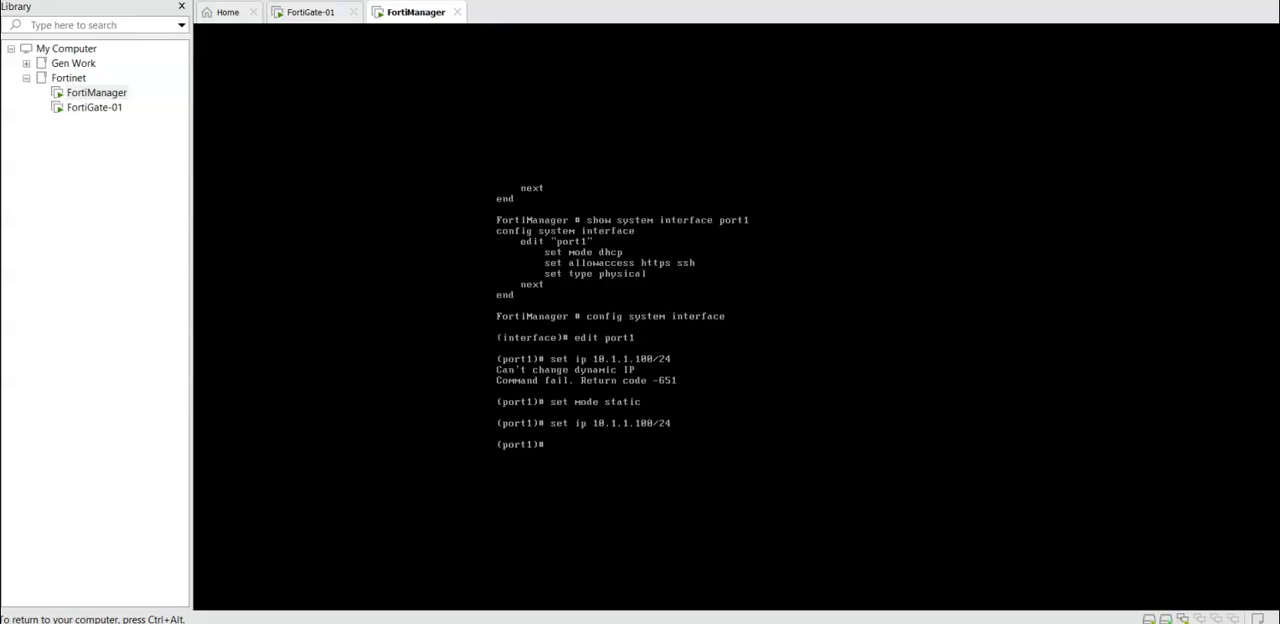
Step: Display the edited port1 configuration and end the interface configuration to save it
text(show)
key(Return)
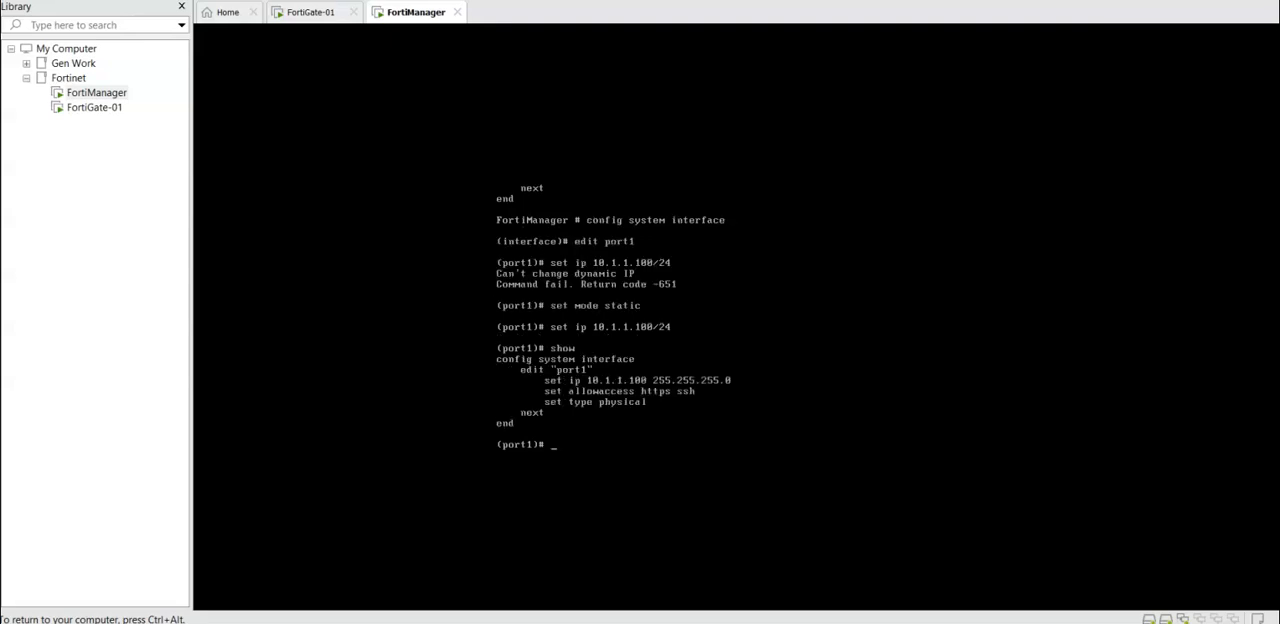
text(end)
key(Return)
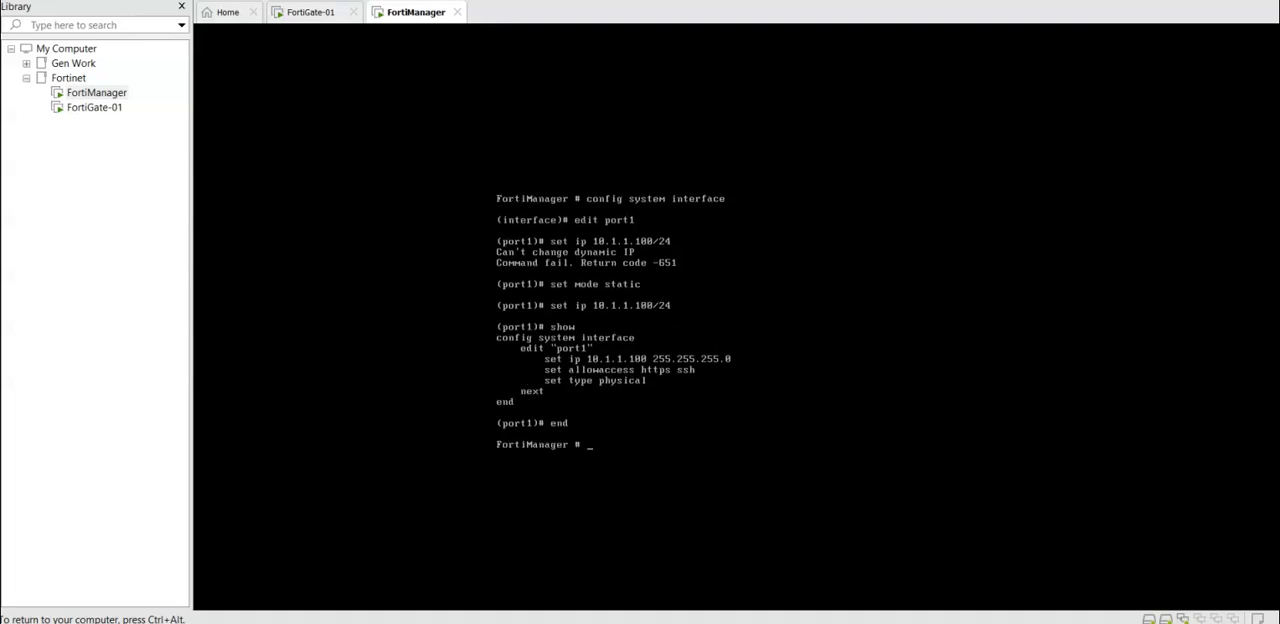
Step: Switch to the Chrome browser, open 10.1.1.100 and proceed past the certificate warning to the FortiManager page
key(ctrl+alt)
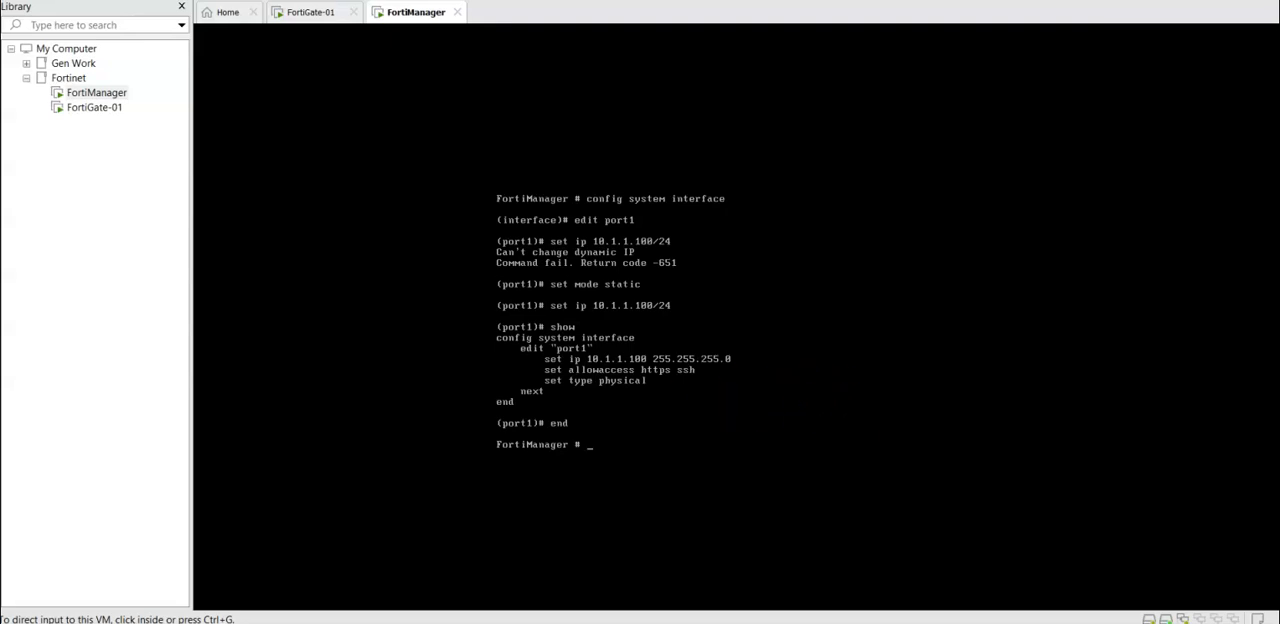
drag(2, 300, 766, 1)
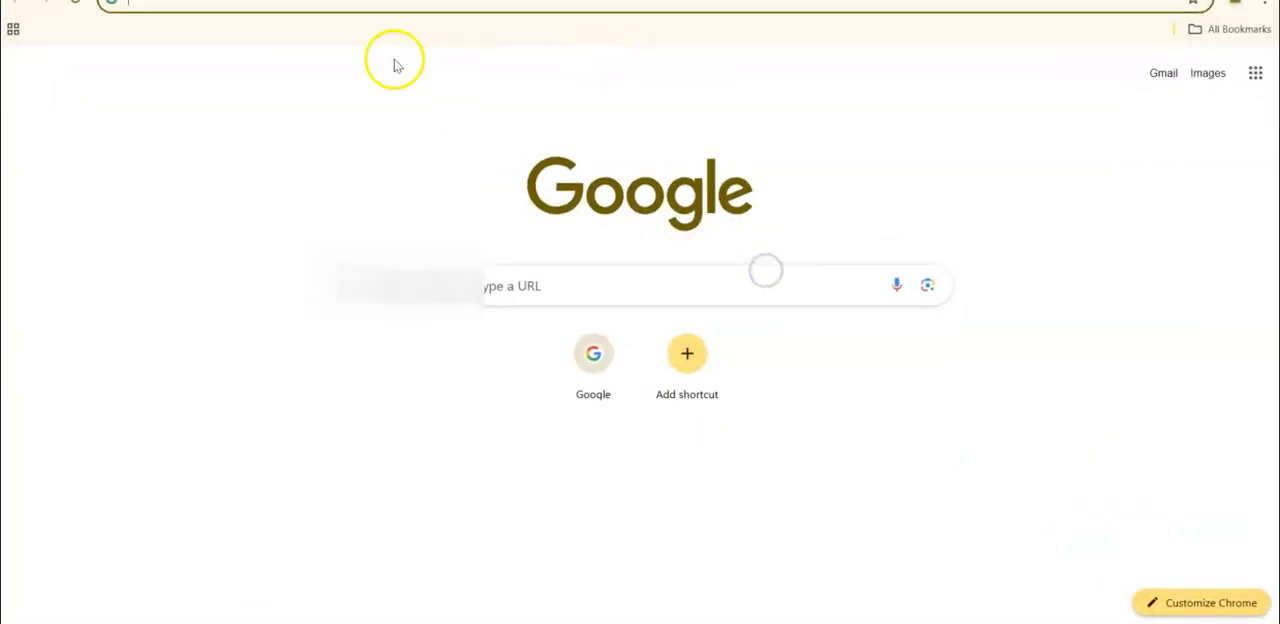
drag(370, 1, 380, 52)
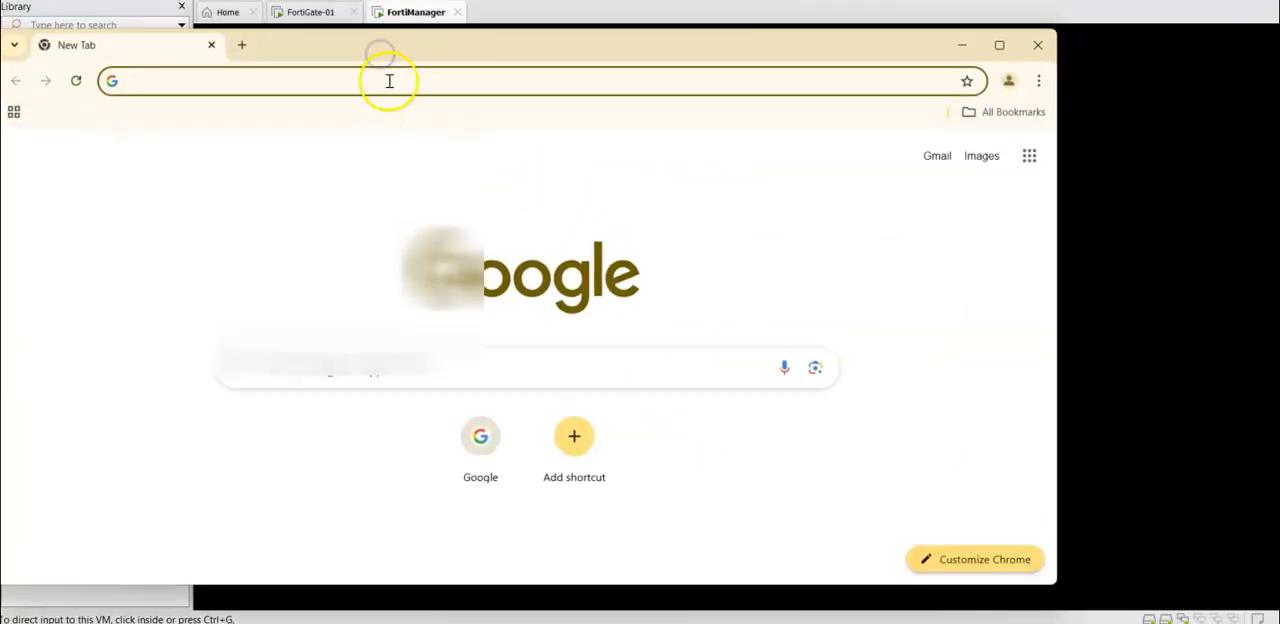
click(389, 80)
text(10.1)
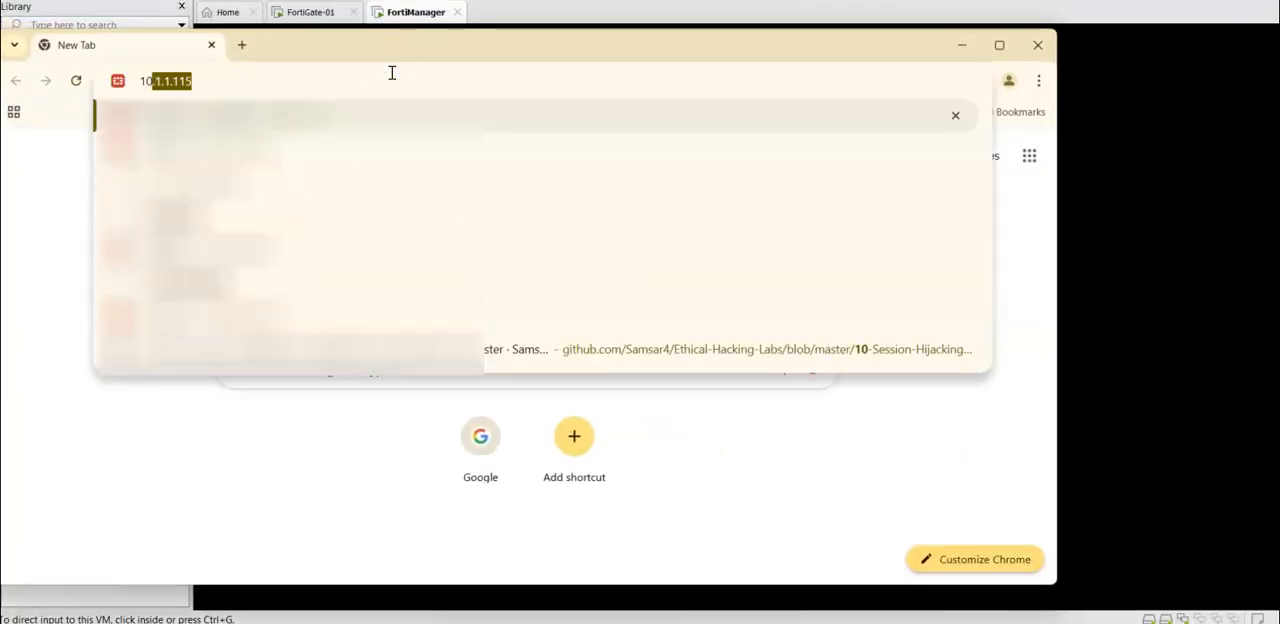
text(.1.100)
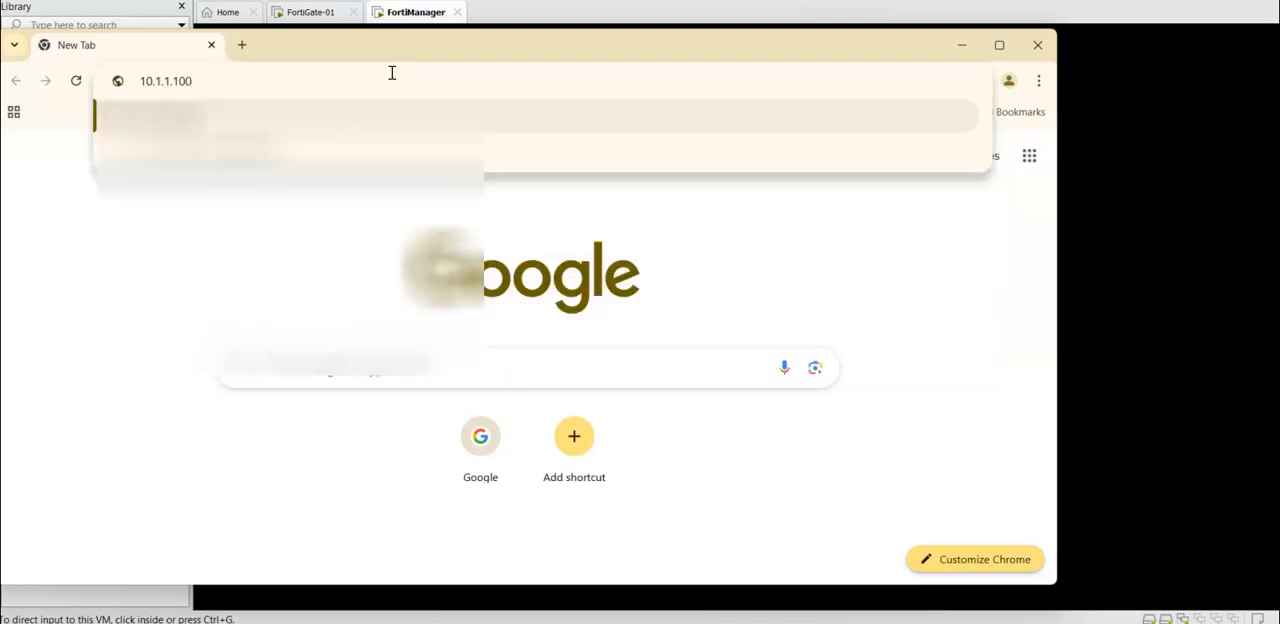
key(Return)
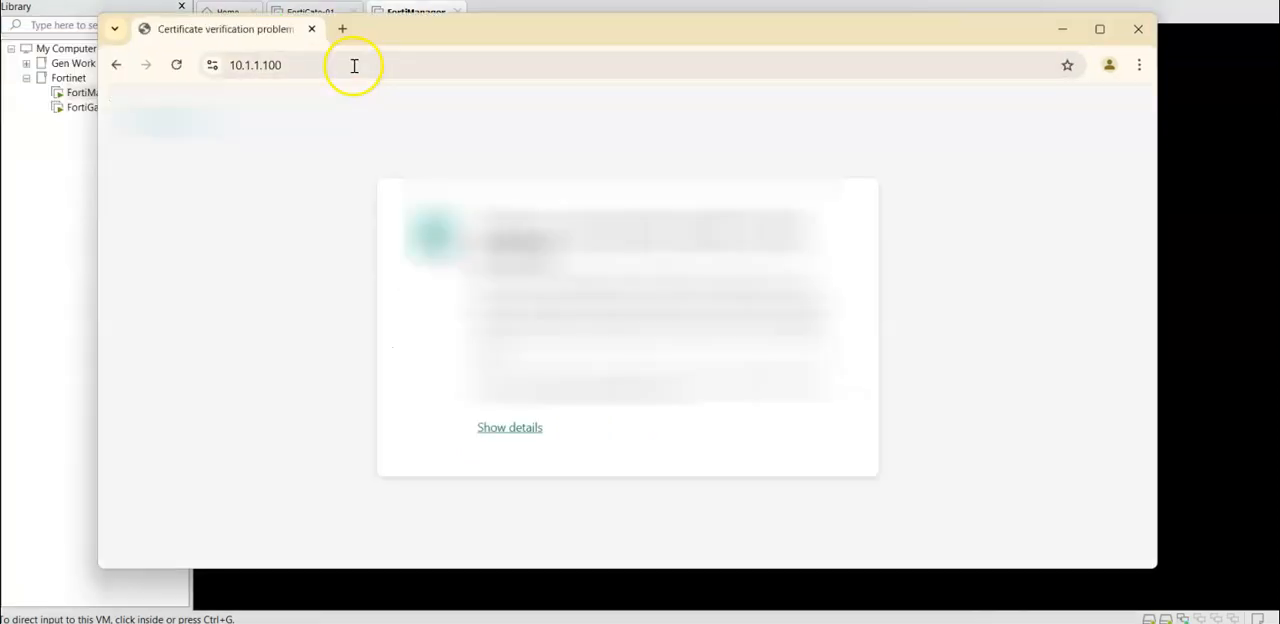
click(520, 426)
click(667, 498)
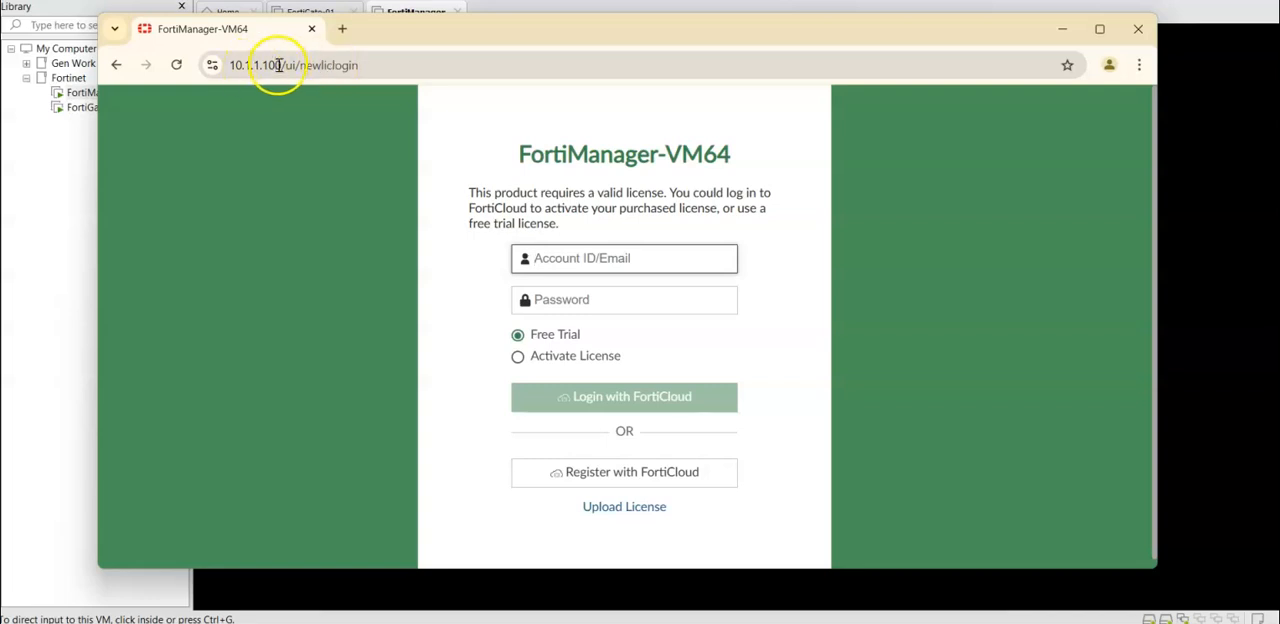
Step: Return to the FortiManager console in VMware and create entry 0 in the system route configuration
click(1052, 37)
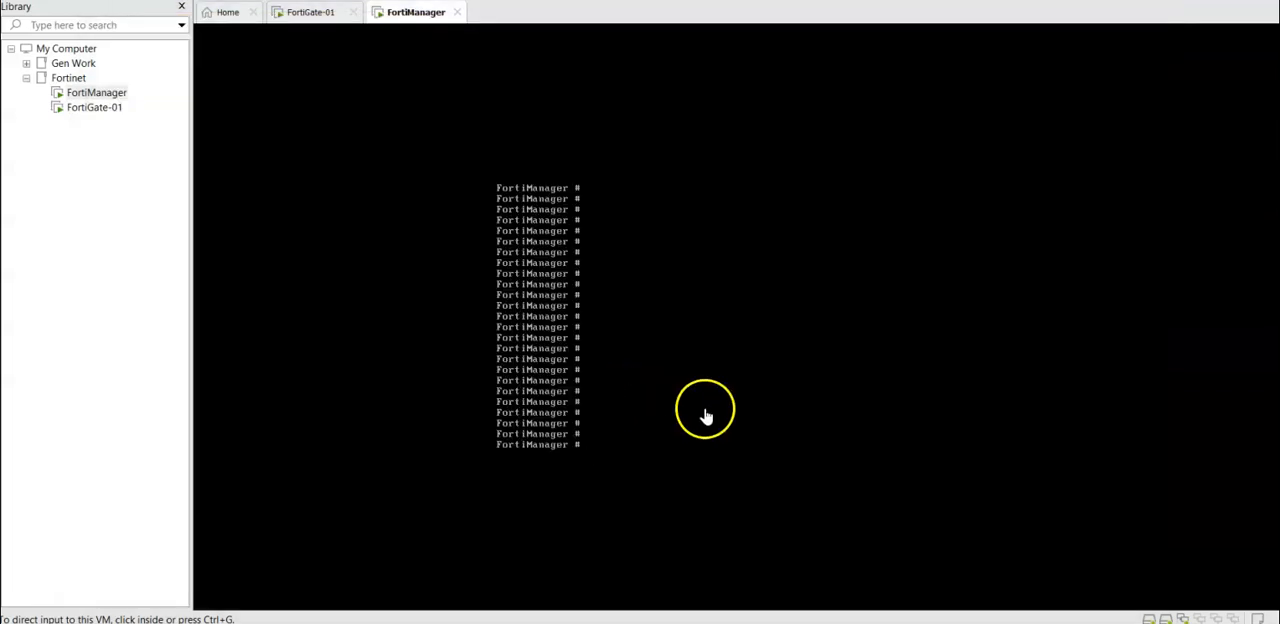
click(617, 366)
key(ctrl+alt)
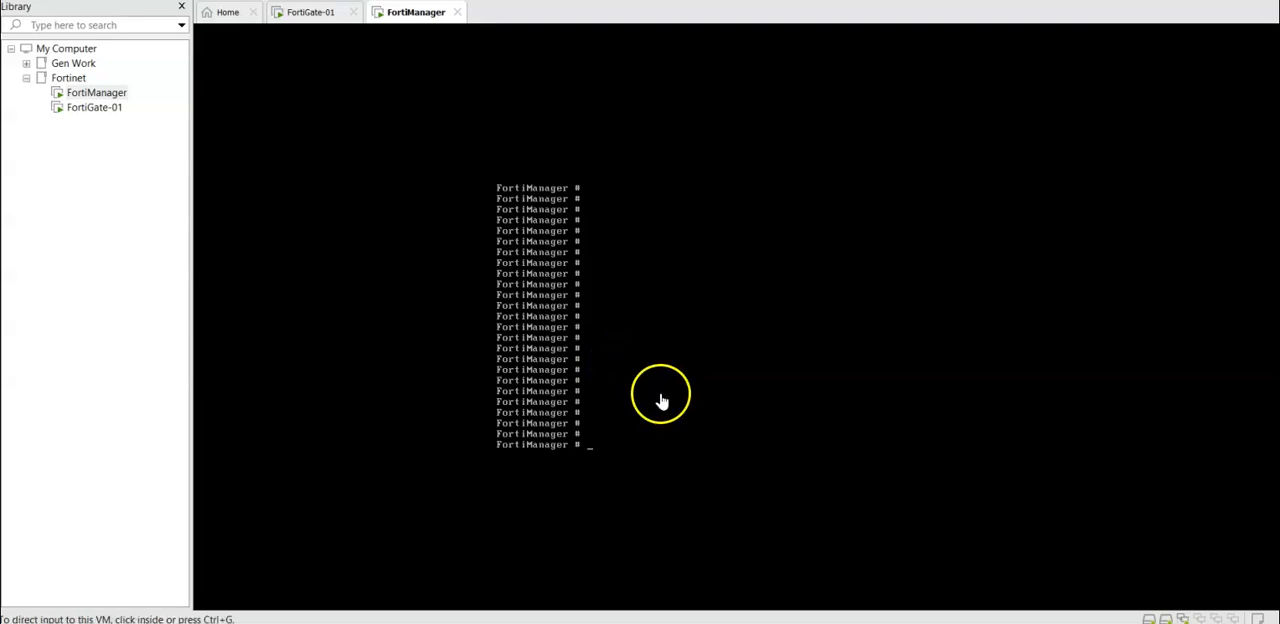
click(637, 378)
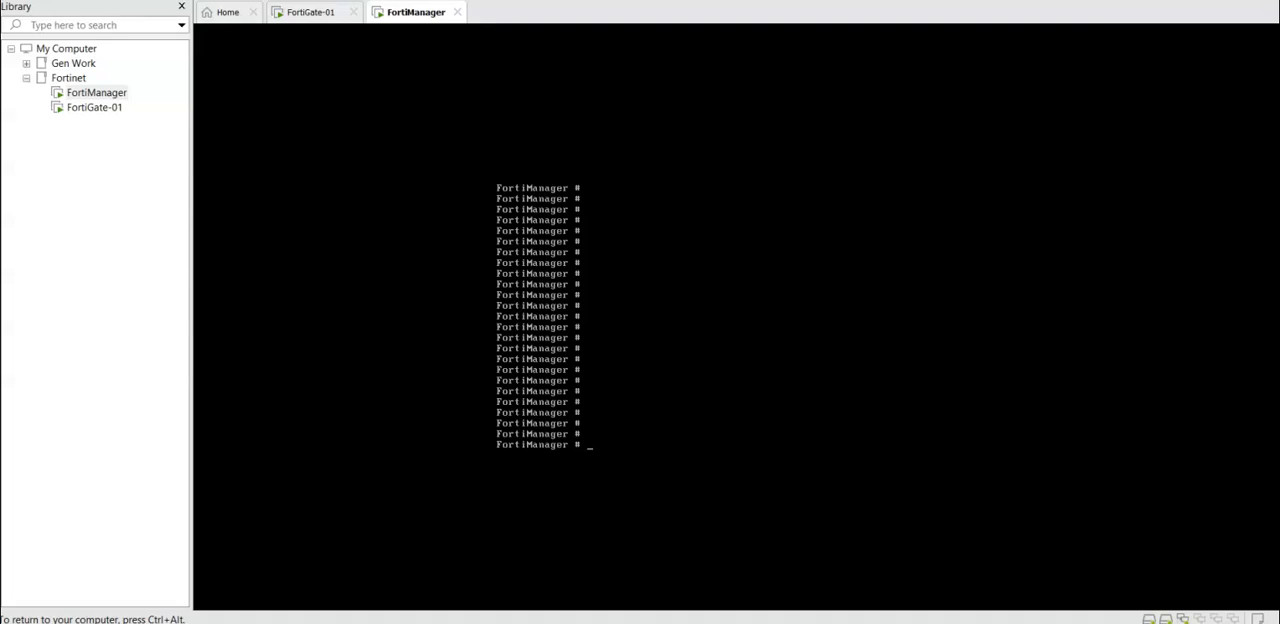
text(config)
text( sys)
key(BackSpace)
text(ystem route)
key(Return)
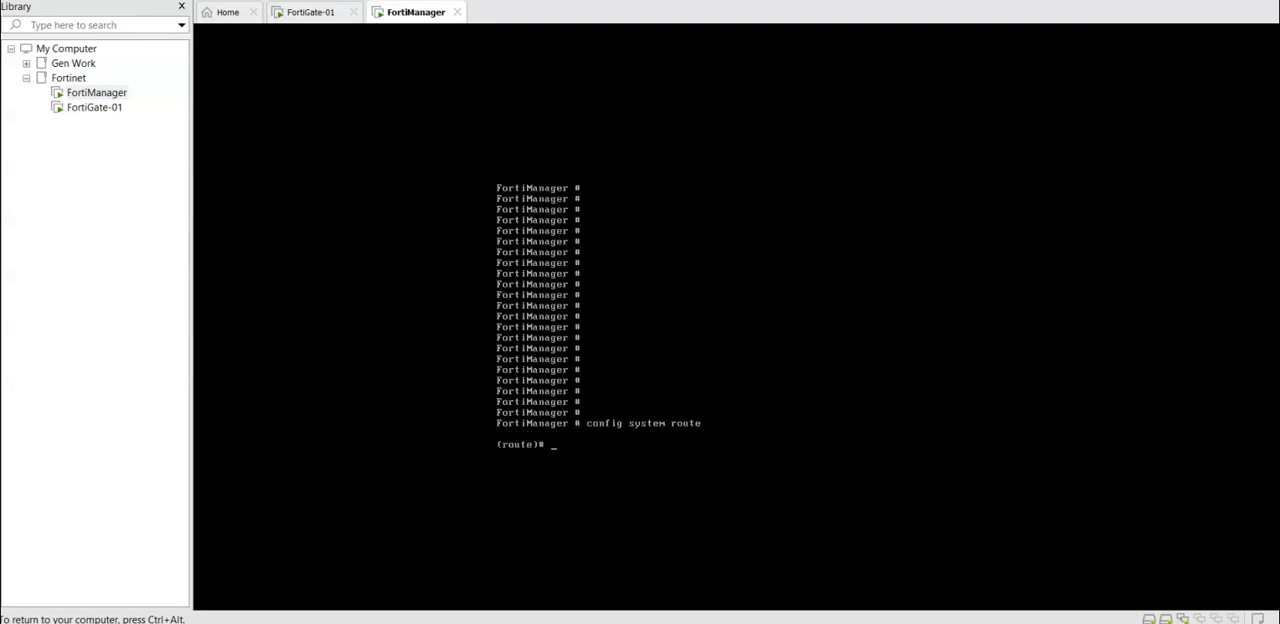
text(edit 0)
key(Return)
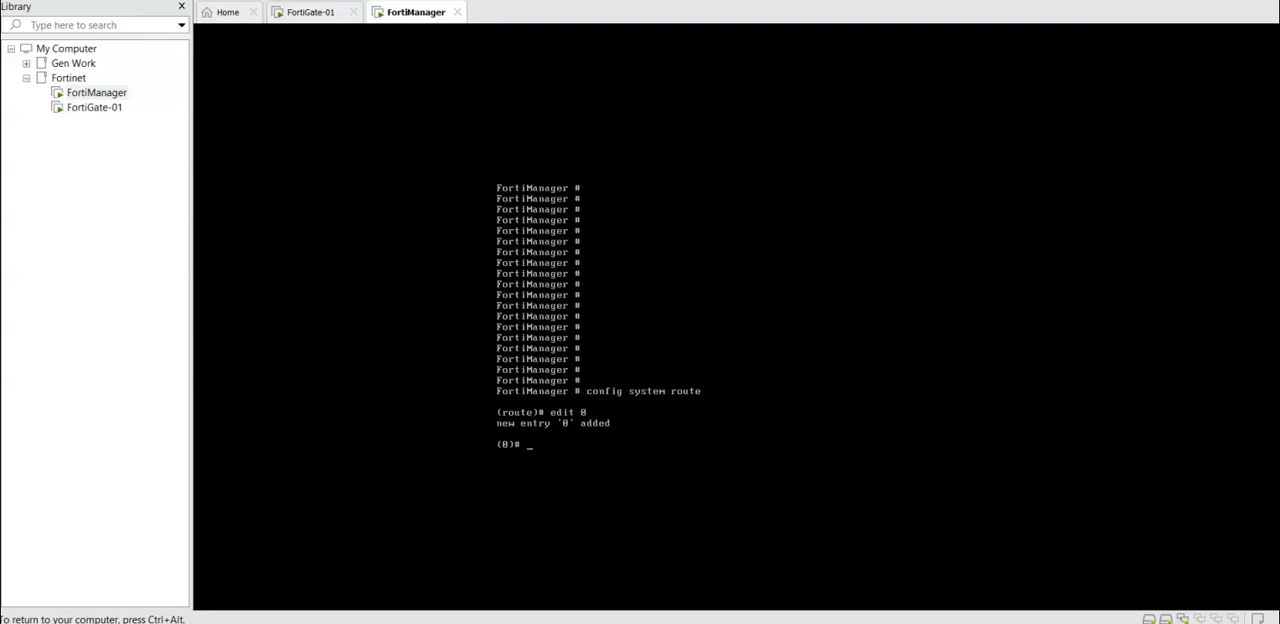
Step: Set the device of the new route to port1
text(set device port1)
key(Return)
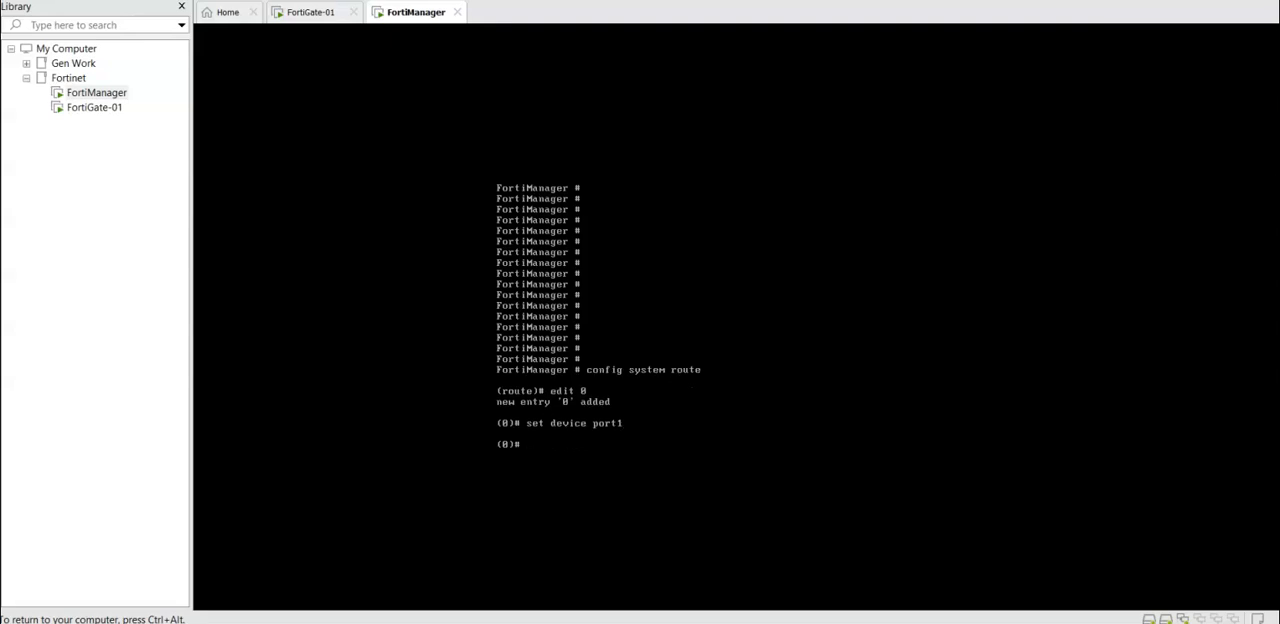
Step: Set the route's gateway to 10.1.1.115 and end the route configuration to save it
text(set )
text(ga)
text(tweay)
key(BackSpace)
key(BackSpace)
key(BackSpace)
key(BackSpace)
text(eway 10.1.1.115)
key(Return)
text(end)
key(Return)
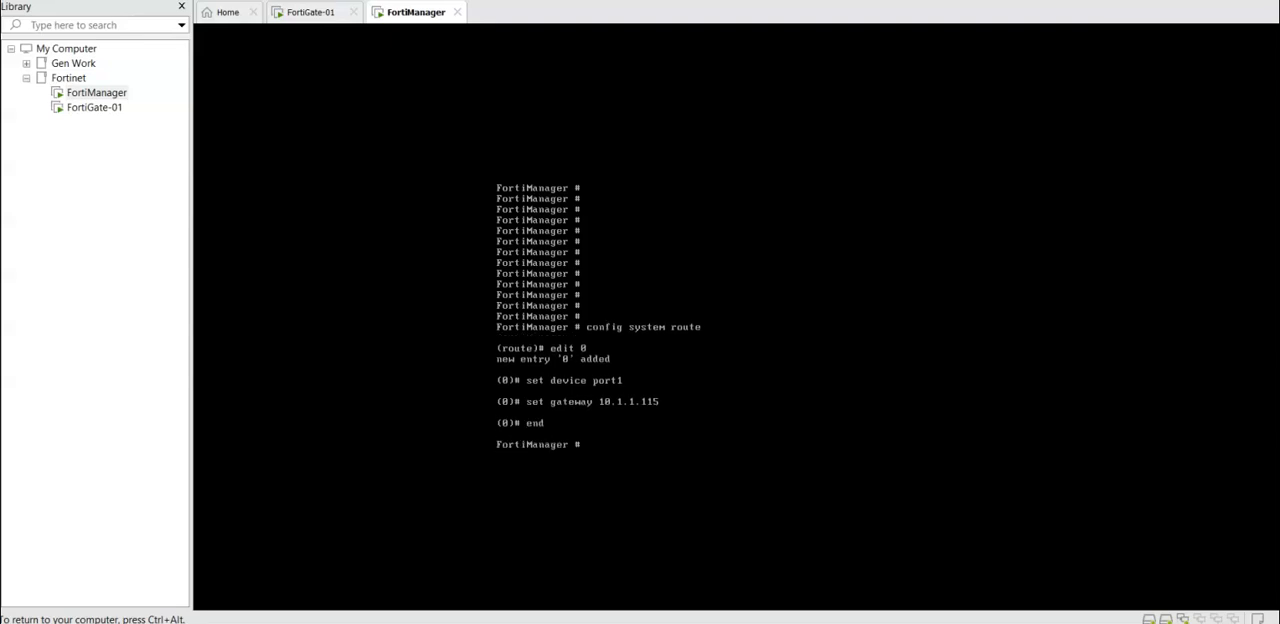
Step: Display the configuration of all system interfaces from the main prompt
text(show system interfaece)
key(Return)
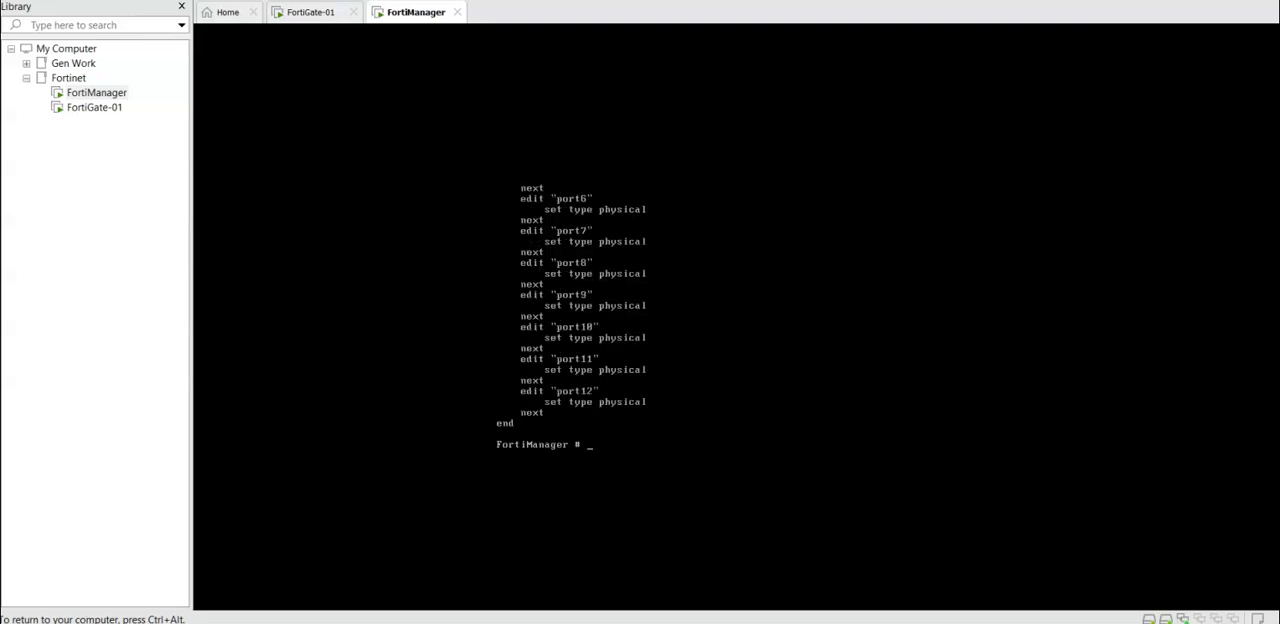
Step: Display the system interface configuration for port1 alone to check its IP address and allowed access
key(Up)
text(port1)
key(Return)
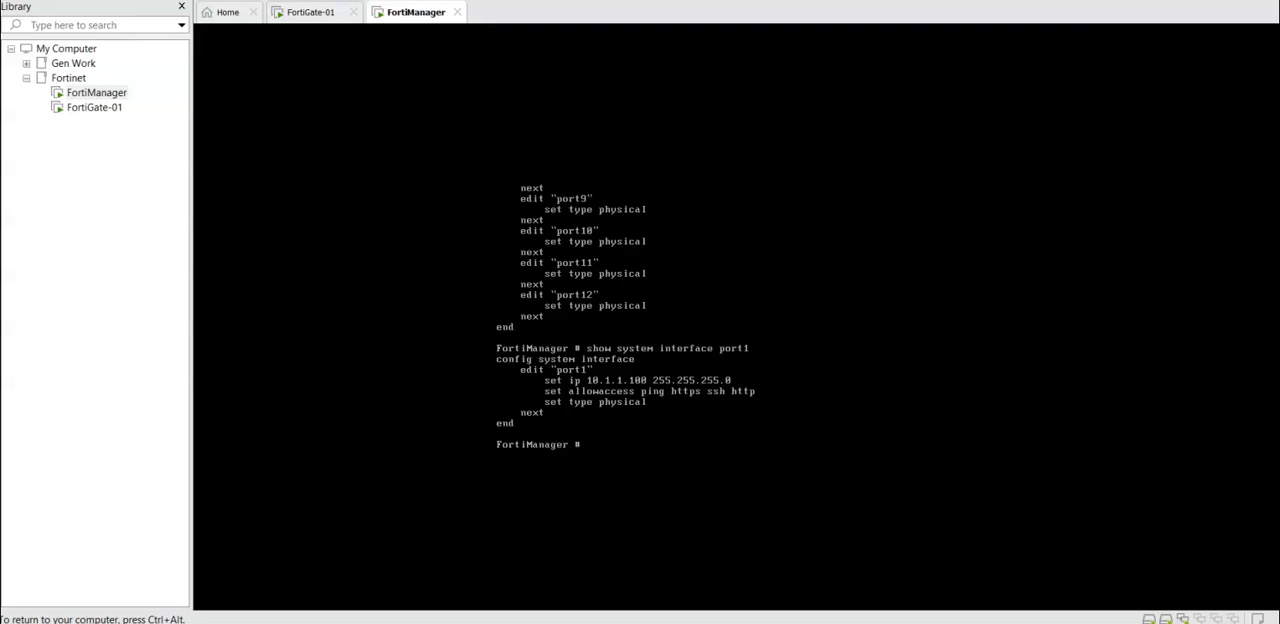
Step: Test the FortiManager's internet connectivity from the console by pinging google.com
key(ctrl+alt)
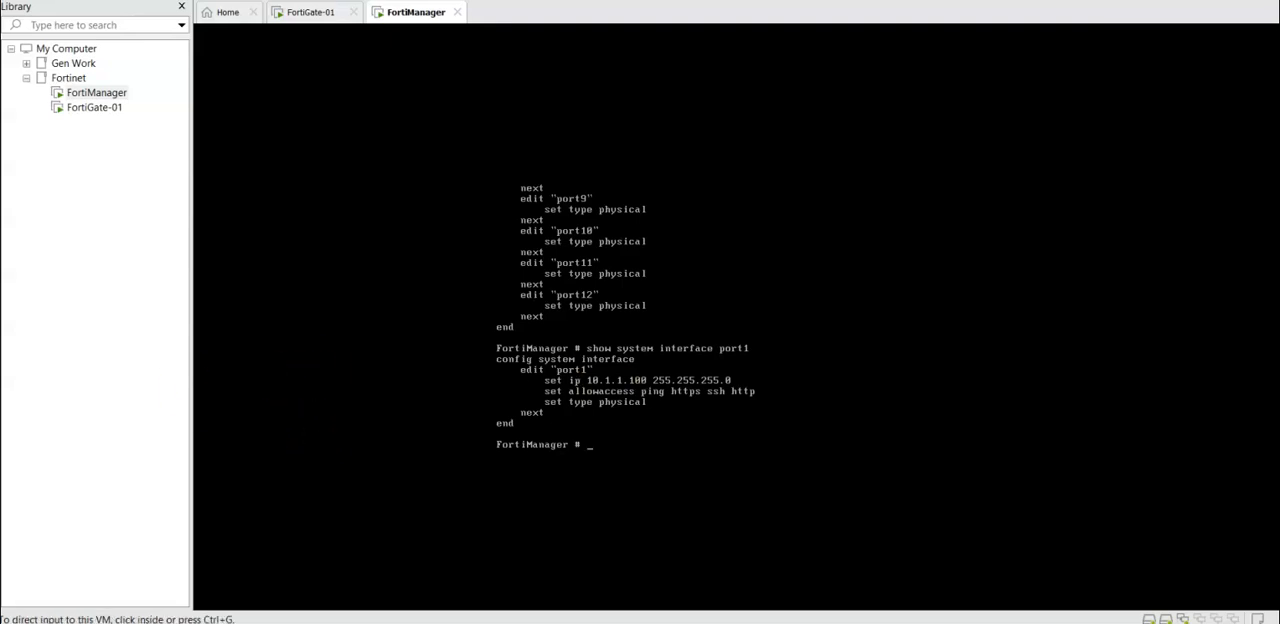
key(alt+Tab)
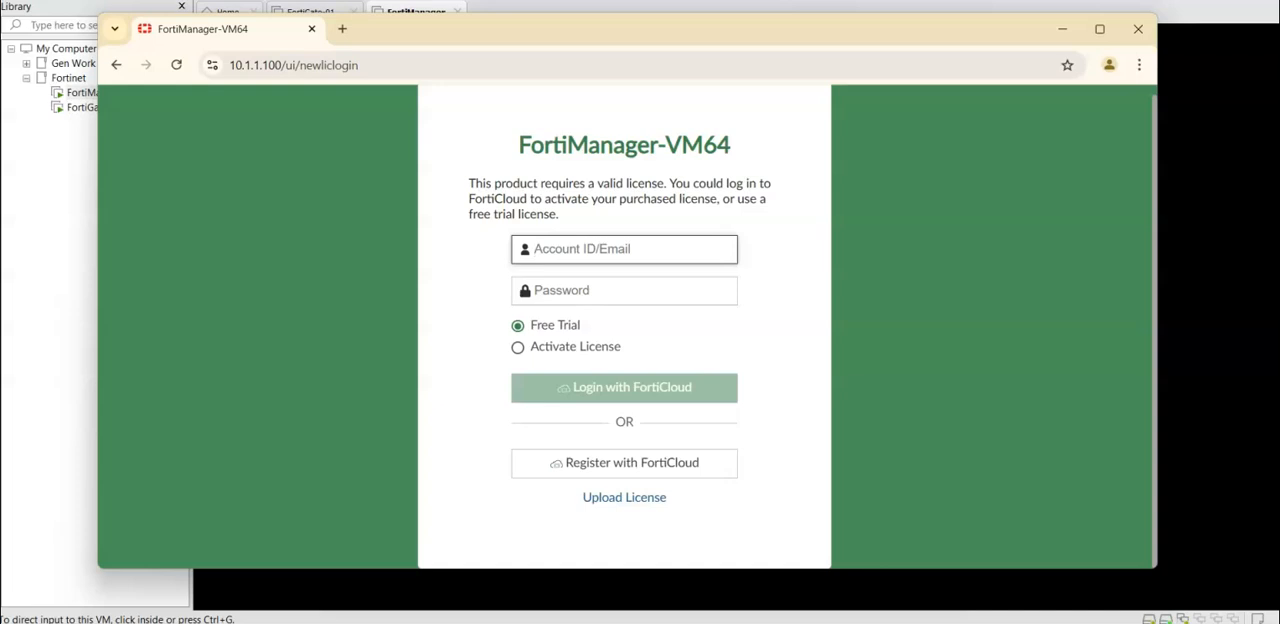
key(alt+Tab)
click(703, 443)
text(ping goo)
key(BackSpace)
key(BackSpace)
key(BackSpace)
key(BackSpace)
key(BackSpace)
key(BackSpace)
text(execut)
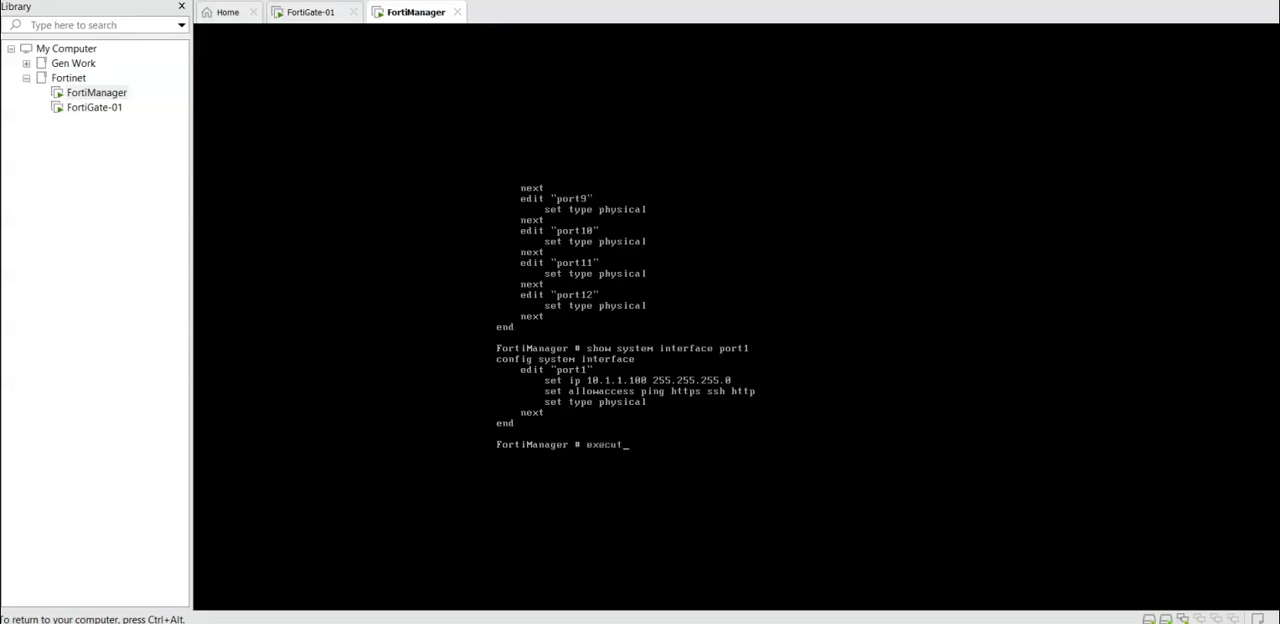
text(e ping google.com)
key(Return)
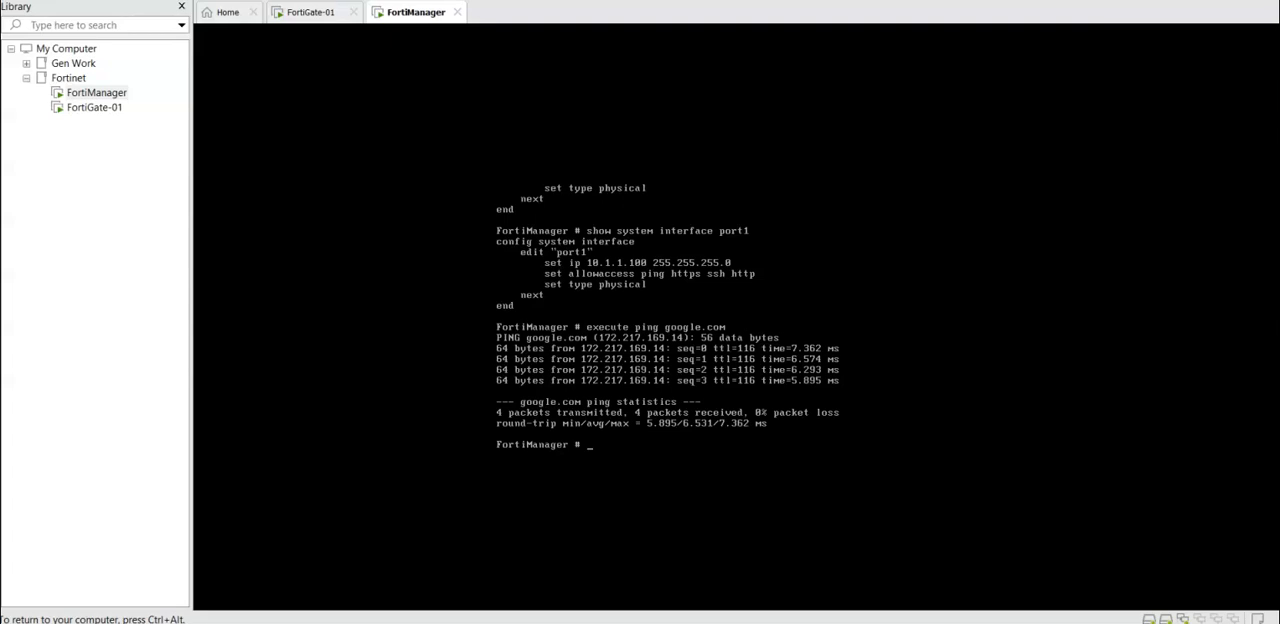
Step: Switch to the FortiManager license page in Chrome, view the Activate License fields and reselect Free Trial
key(alt+Tab)
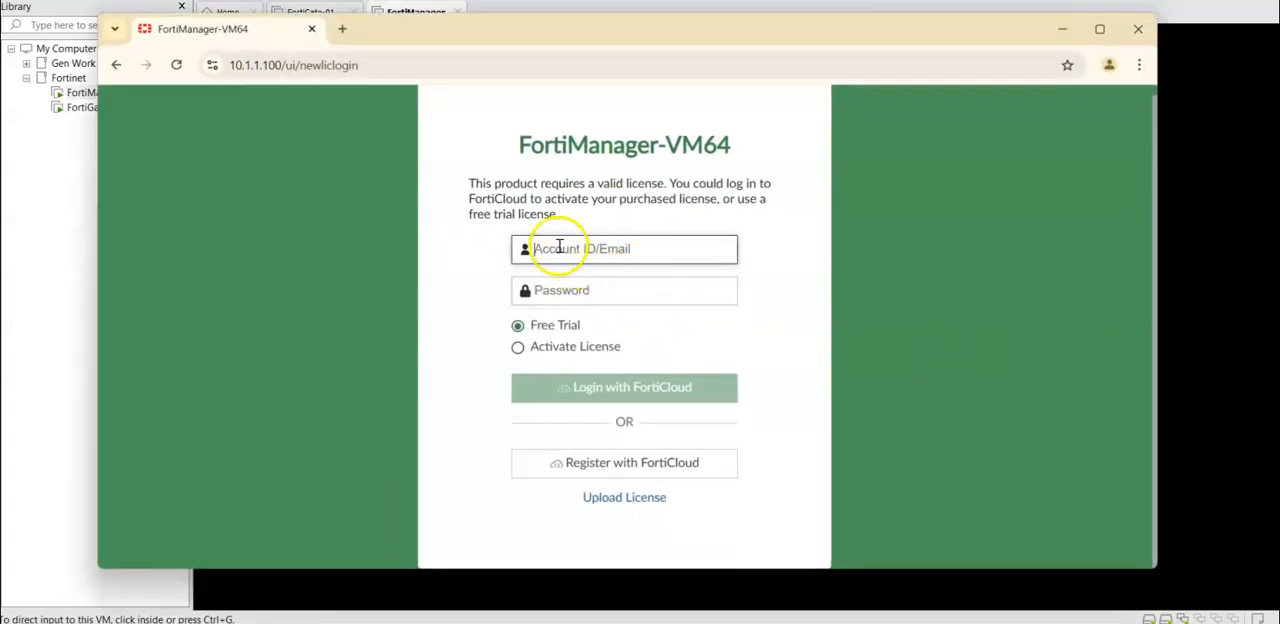
click(574, 290)
click(528, 250)
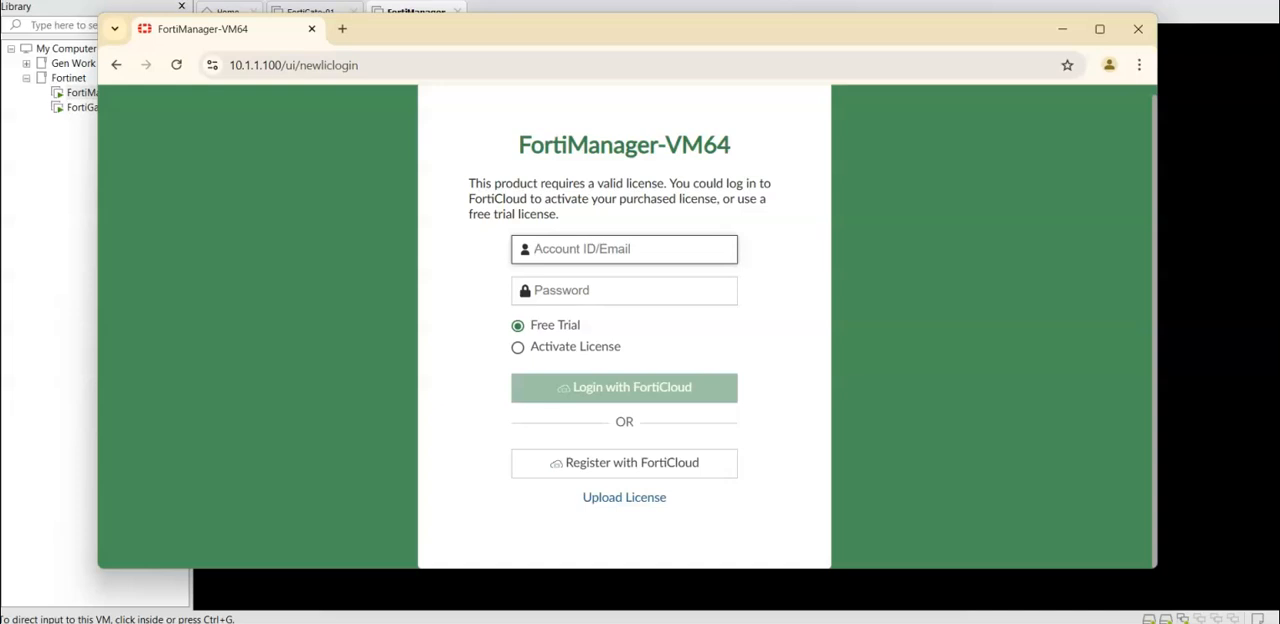
click(517, 352)
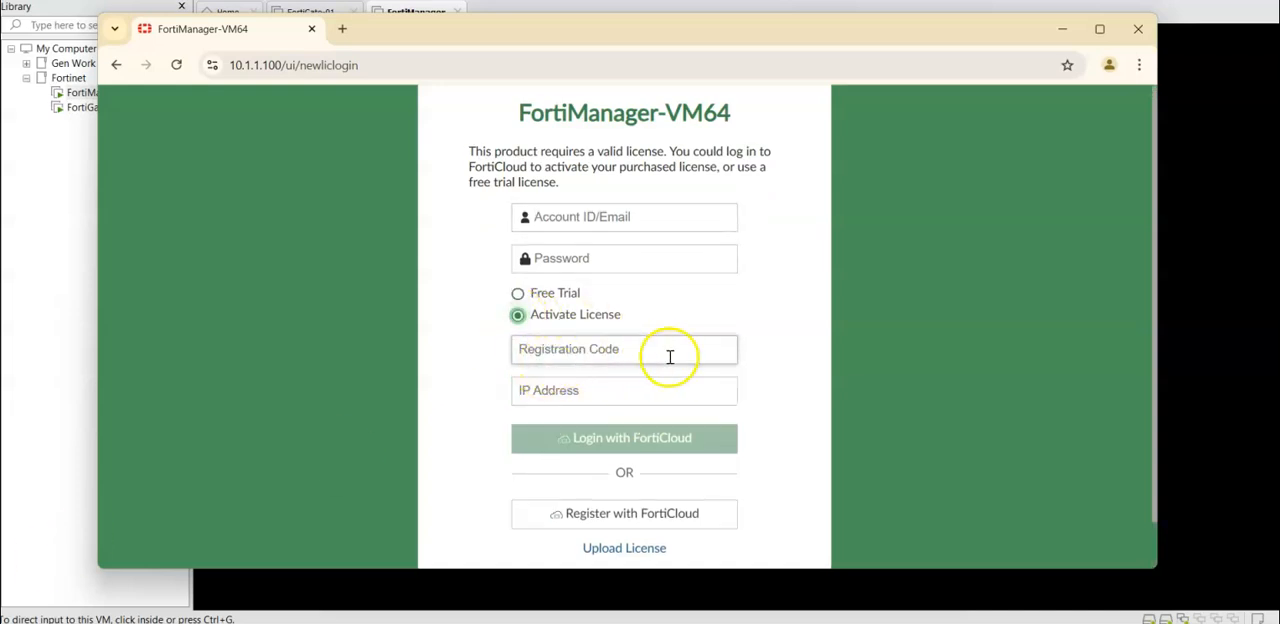
click(518, 293)
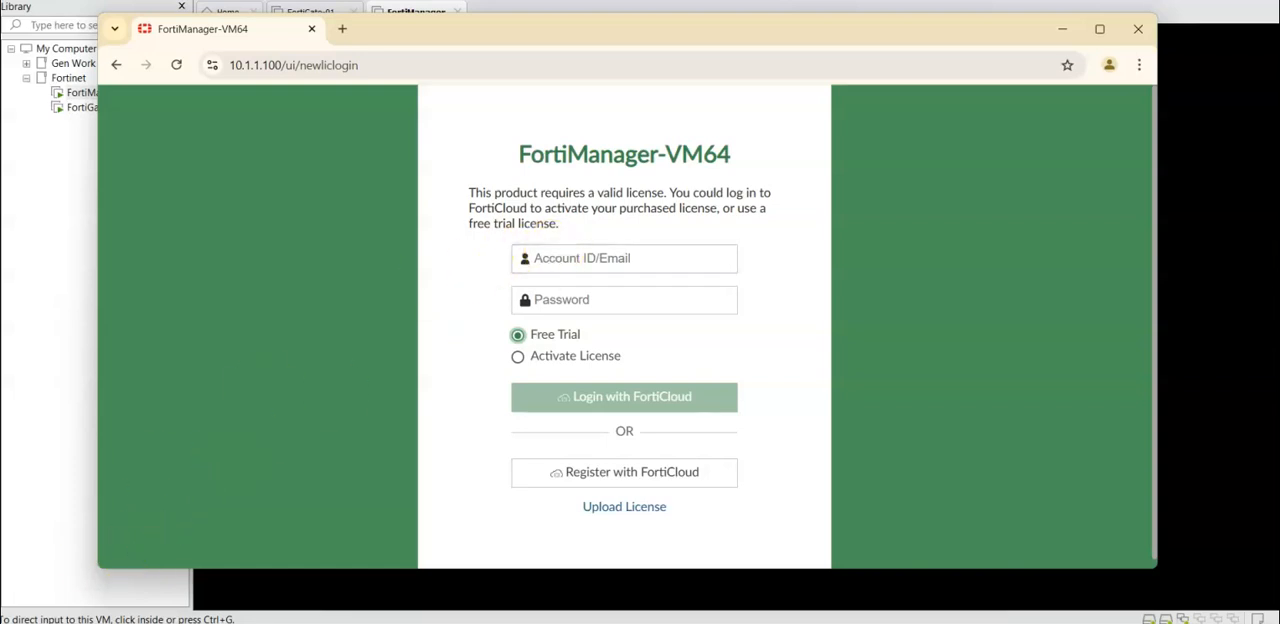
Step: Log in with the FortiCloud account email and password for the free trial and accept the Free Trial License Agreement
click(624, 396)
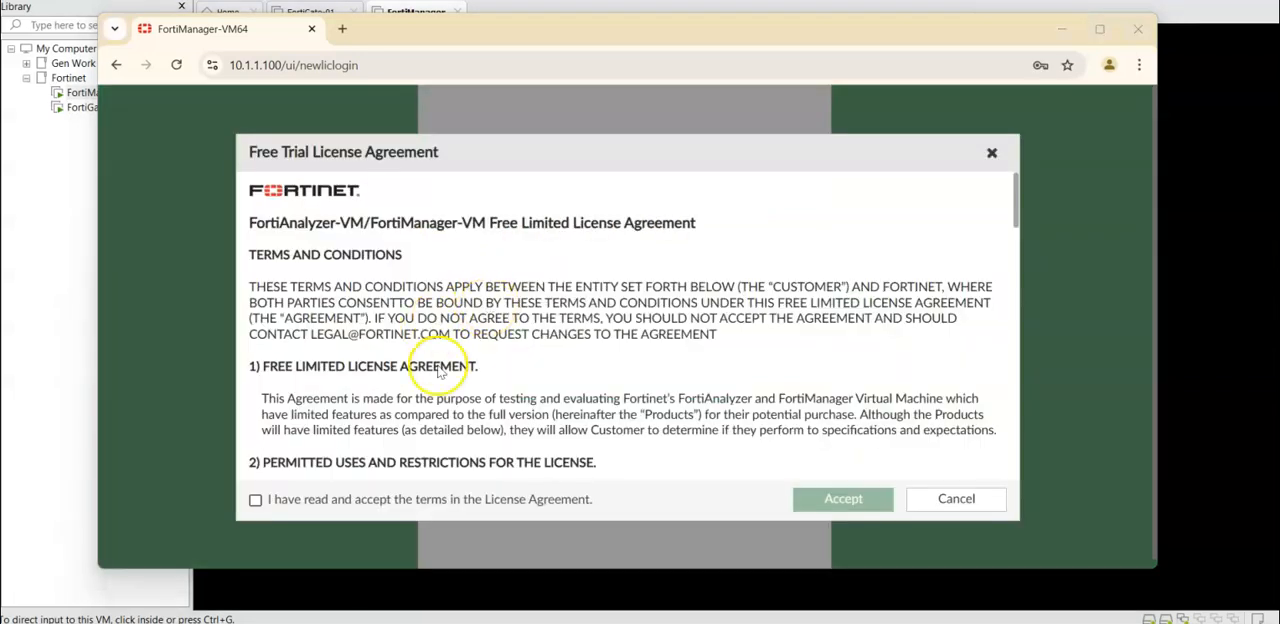
click(256, 499)
scroll(736, 412, down, 1)
scroll(736, 412, down, 15)
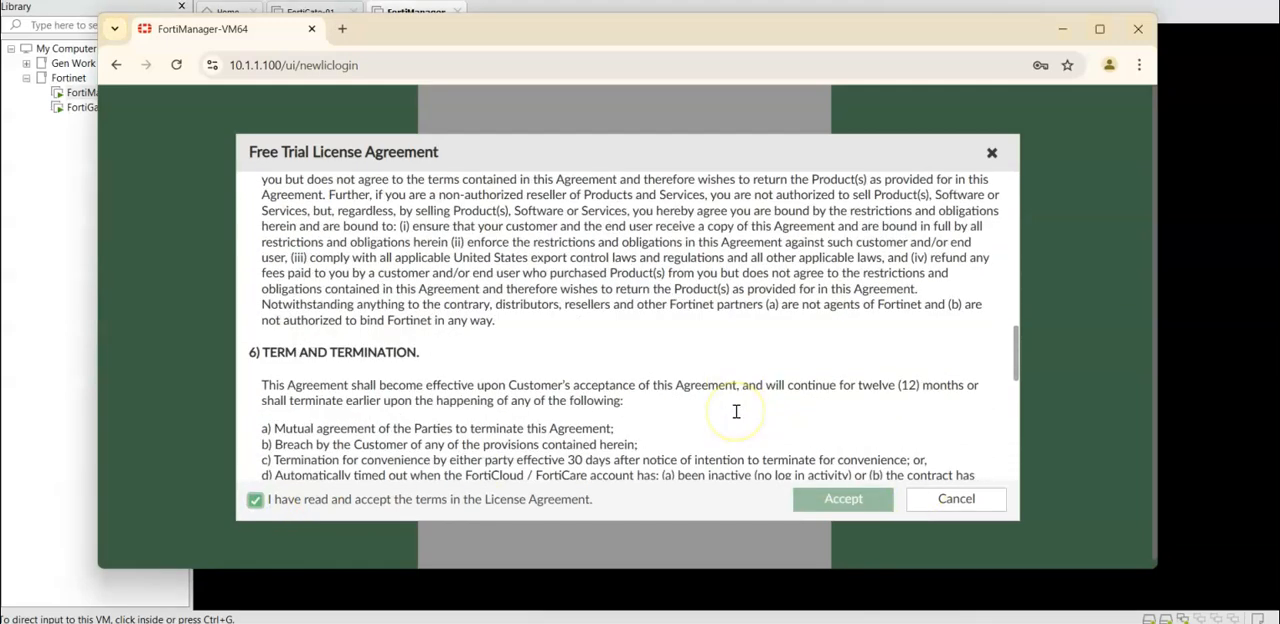
scroll(736, 412, down, 3)
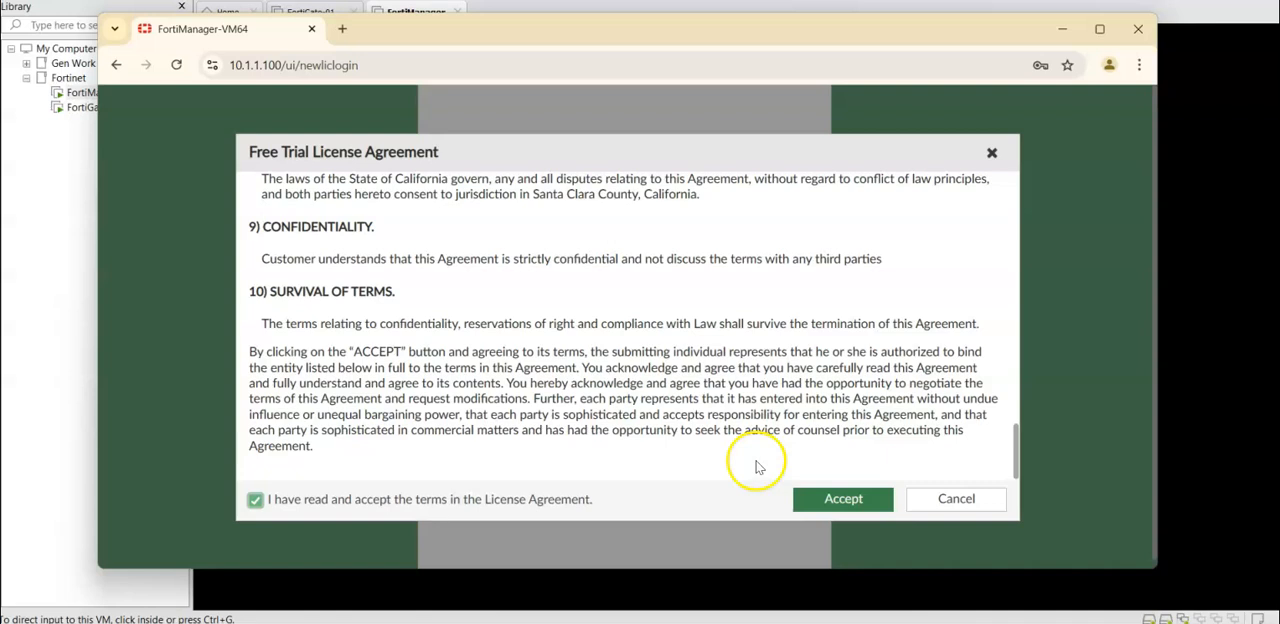
click(808, 498)
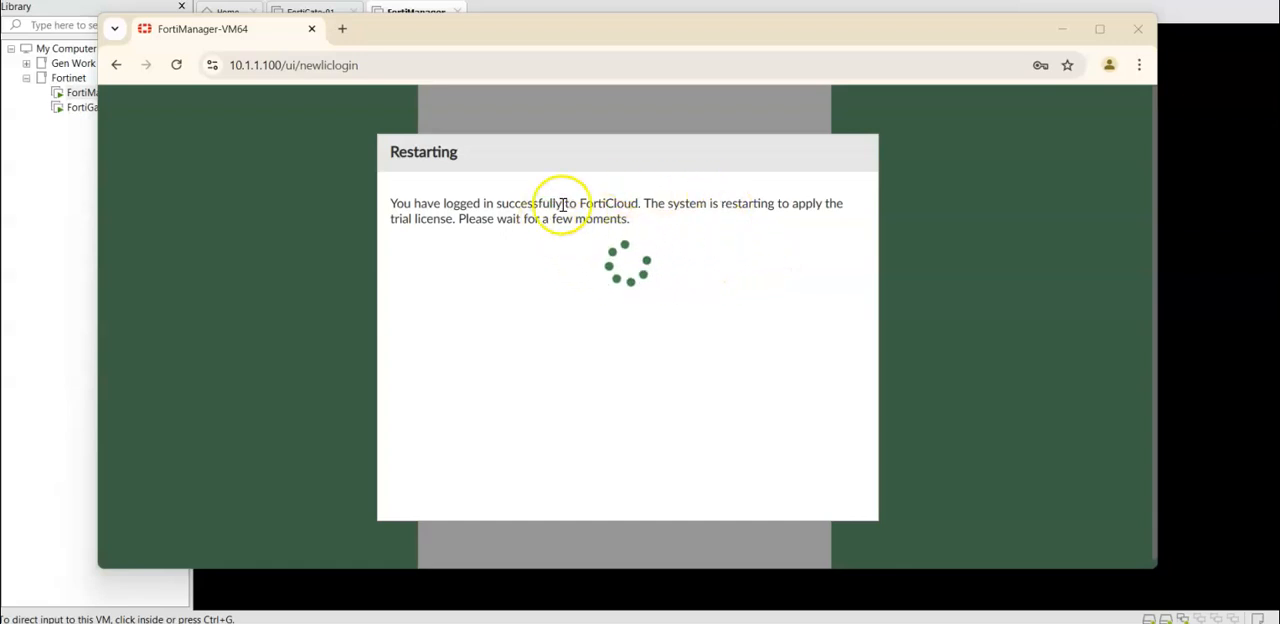
Step: Reload the FortiManager page and log in as admin with the account password
click(176, 65)
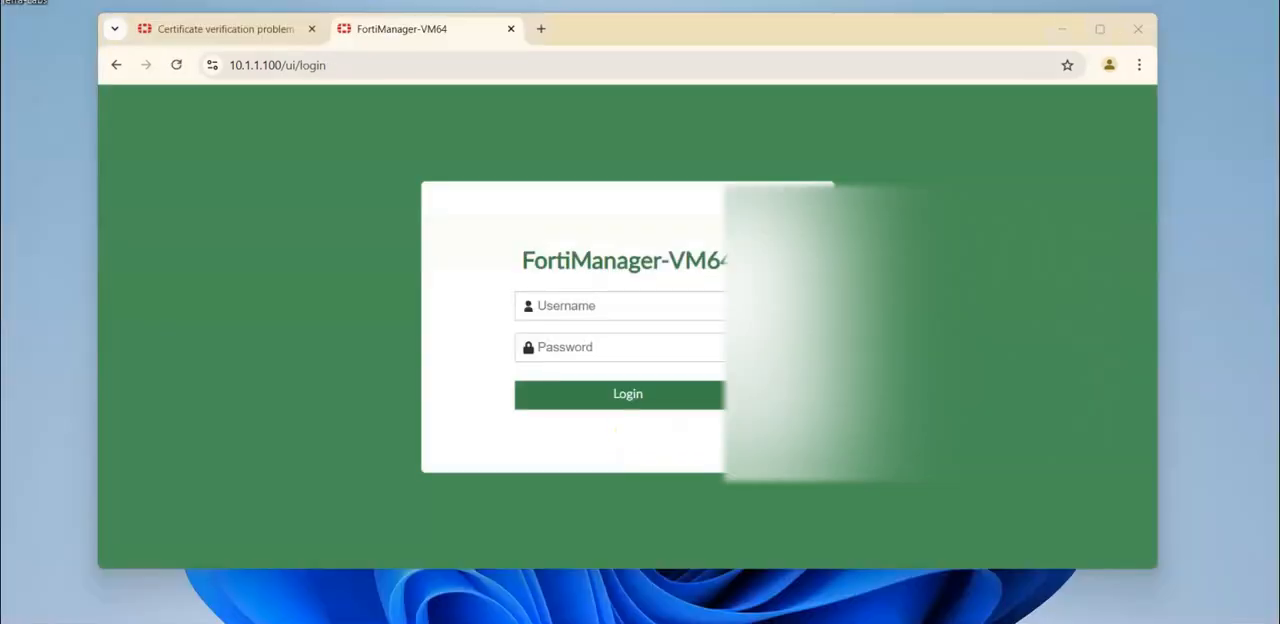
click(641, 305)
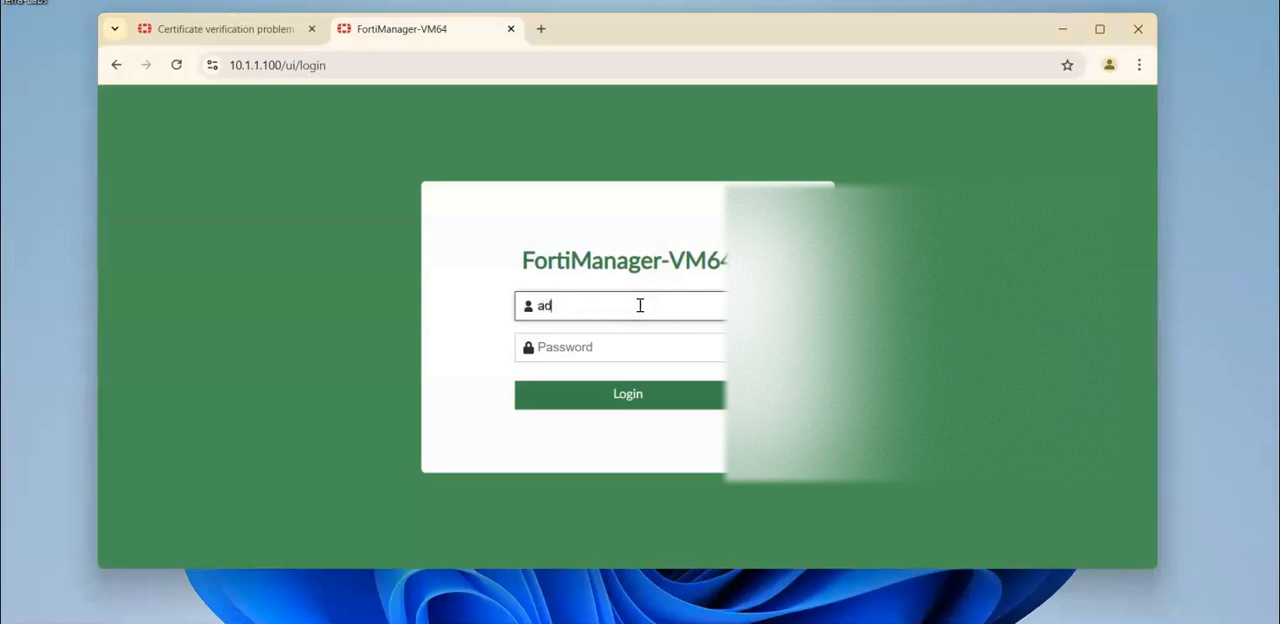
key(Tab)
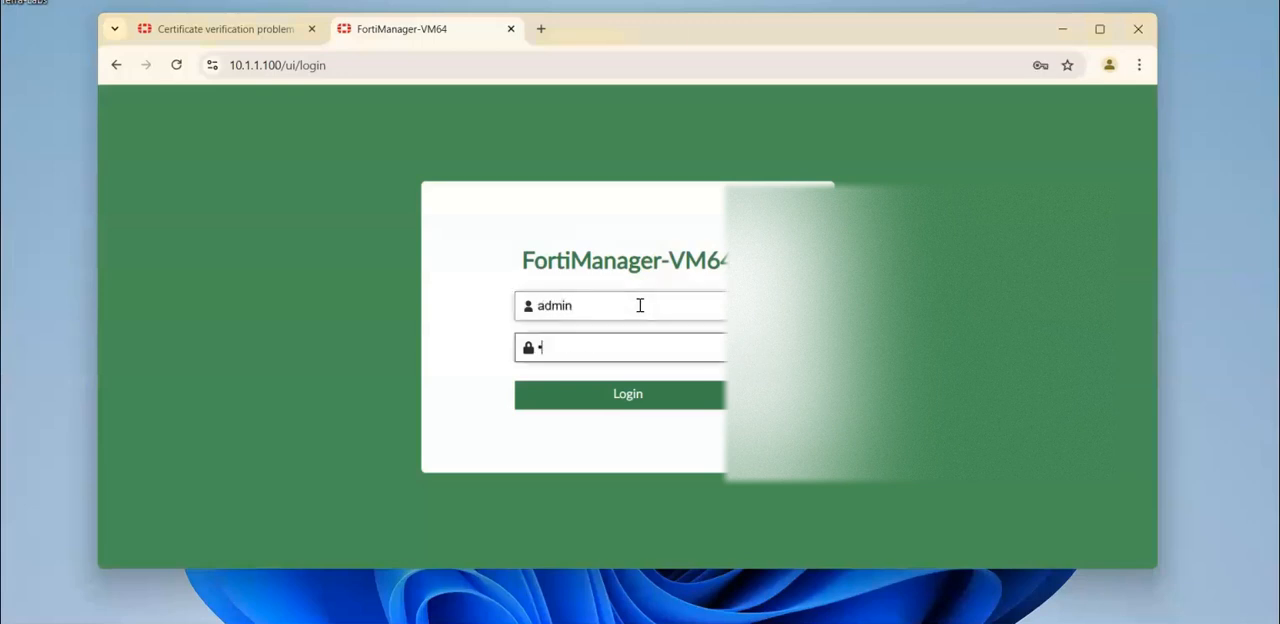
key(Return)
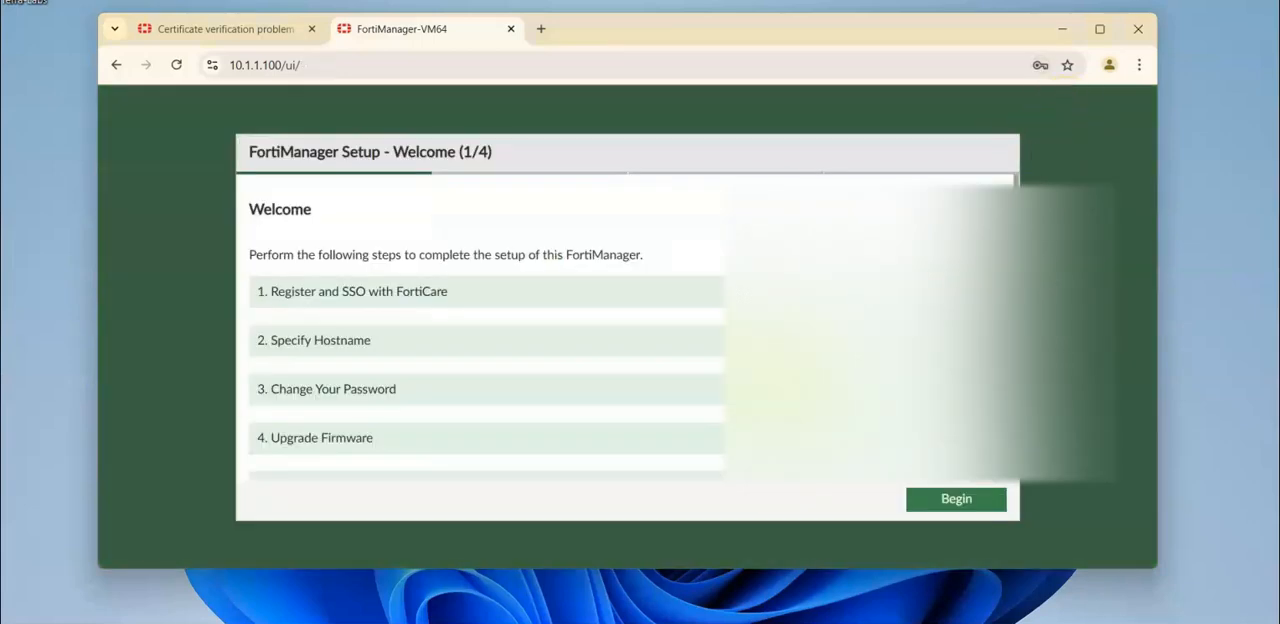
Step: Begin the FortiManager Setup wizard, postpone the hostname and the step after it, and finish to reach the dashboard
scroll(708, 282, down, 1)
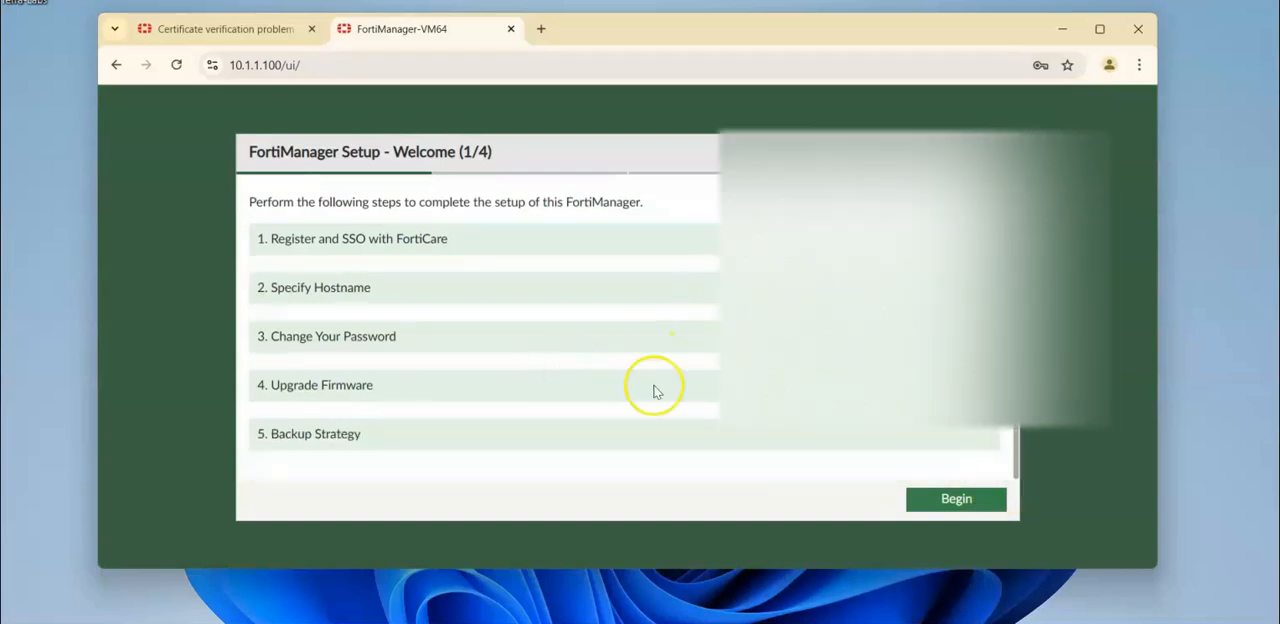
click(952, 504)
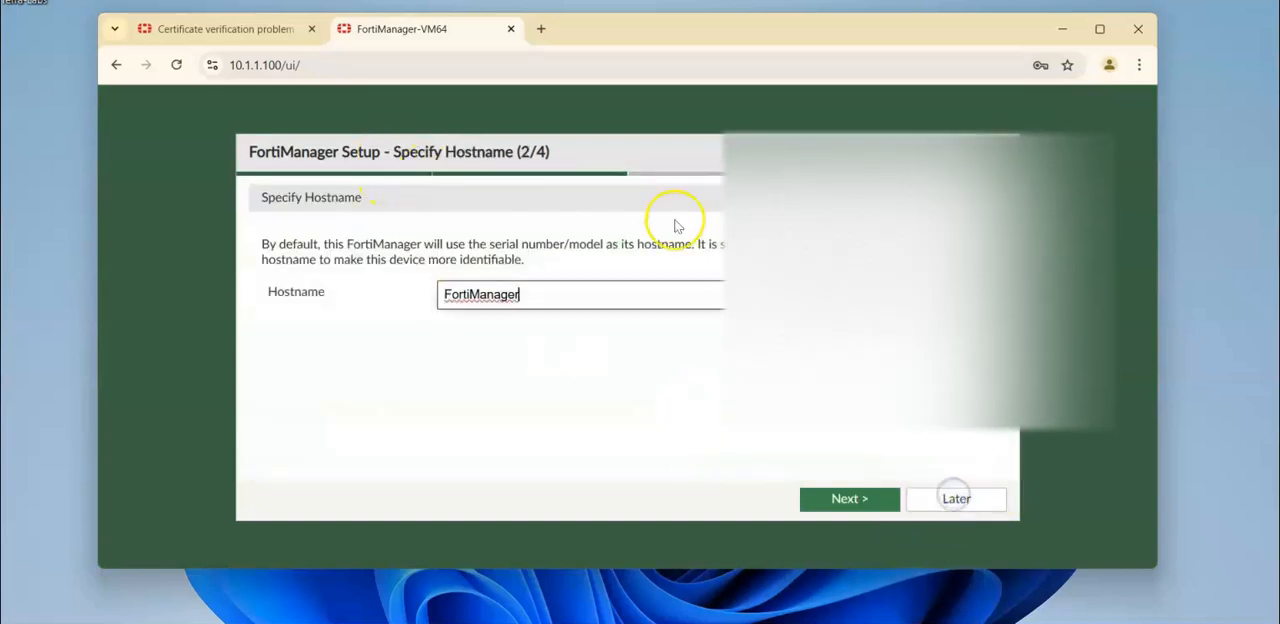
click(952, 500)
click(962, 497)
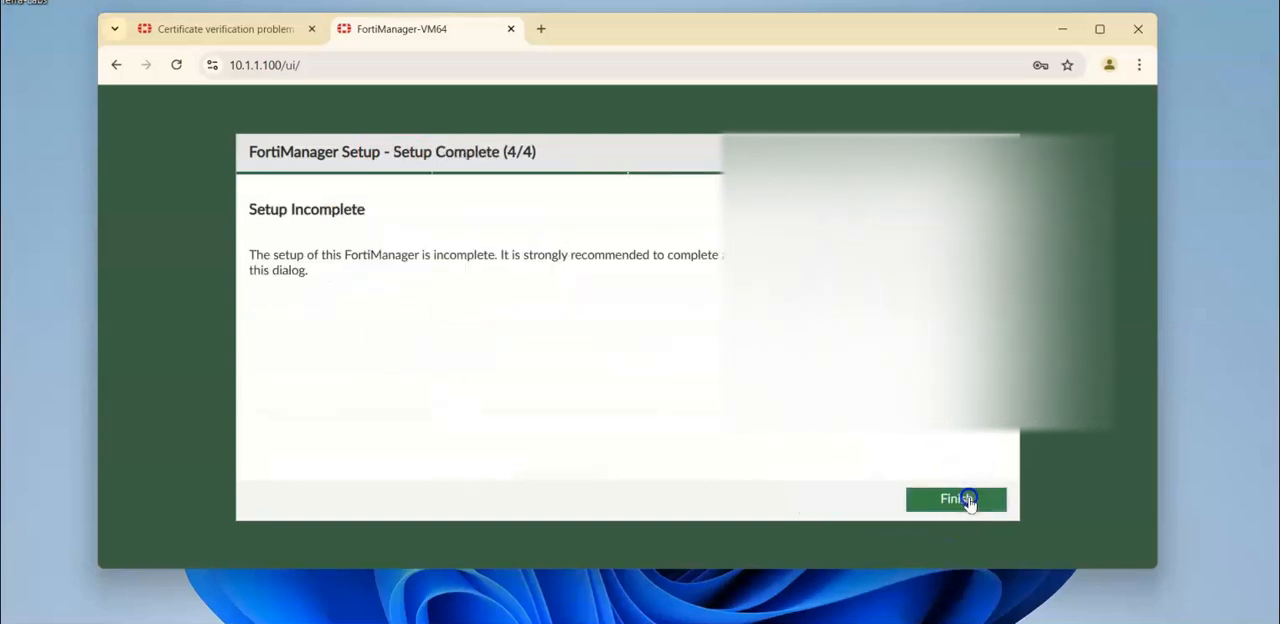
click(962, 499)
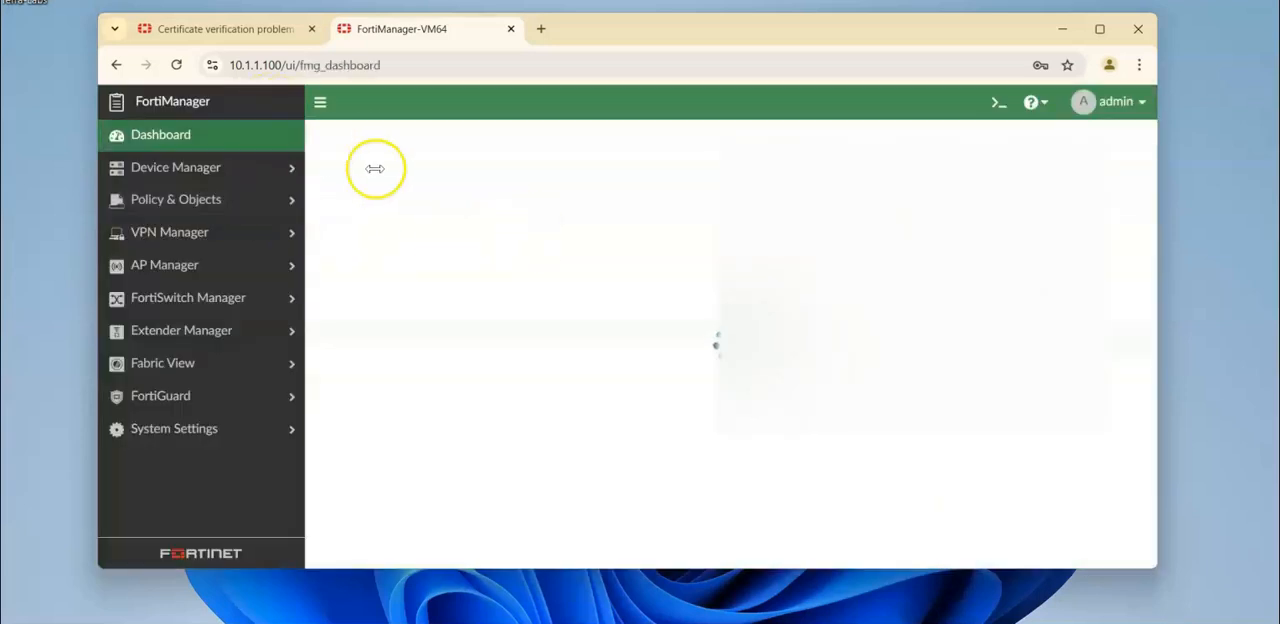